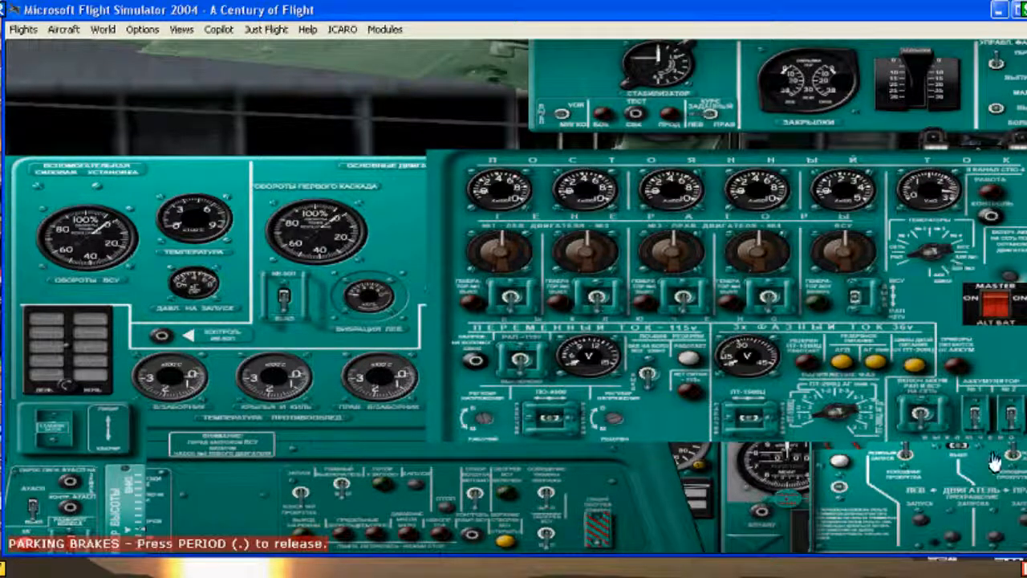
- Switch on both batteries and energise the generator warning circuit so the lamps light
click(1013, 417)
click(977, 417)
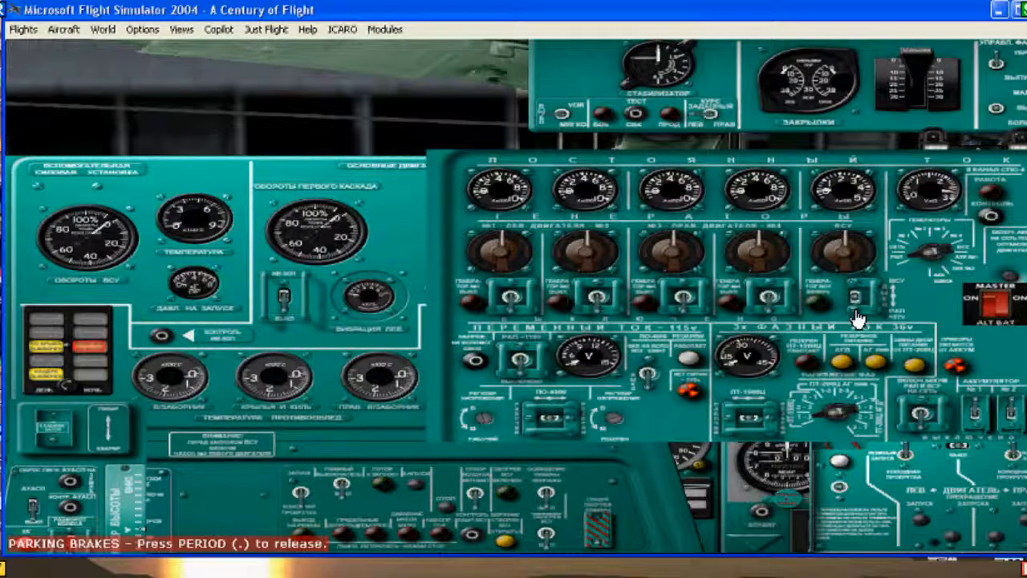
click(922, 415)
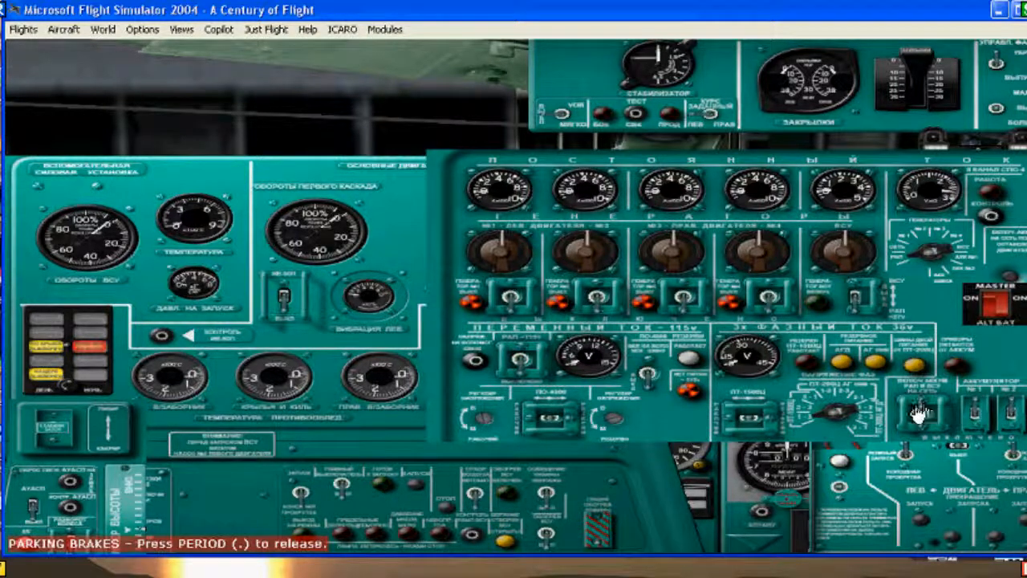
- On the overhead panel, turn on all four fuel pumps so their green lamps light
click(730, 357)
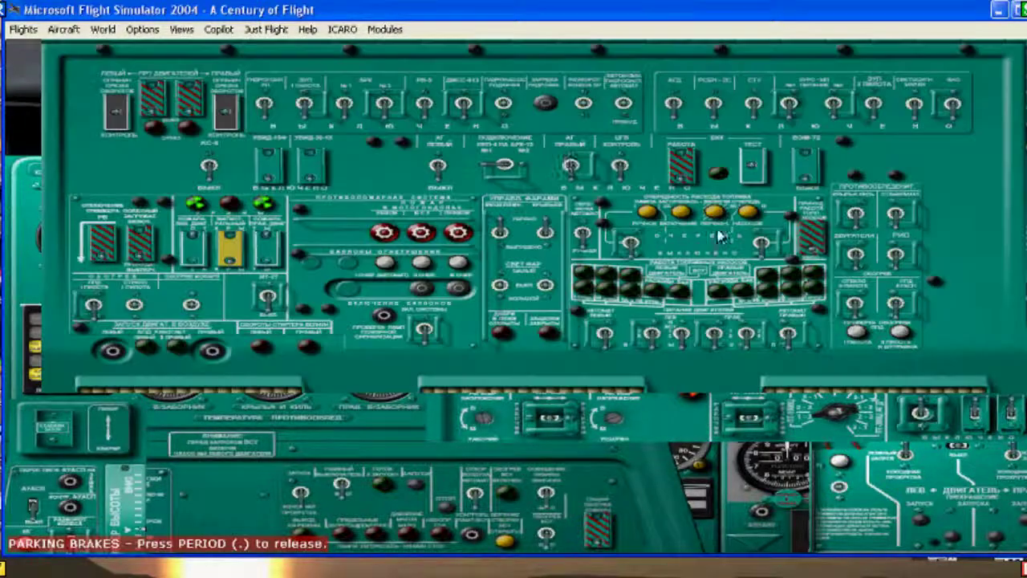
click(654, 335)
click(685, 335)
click(744, 335)
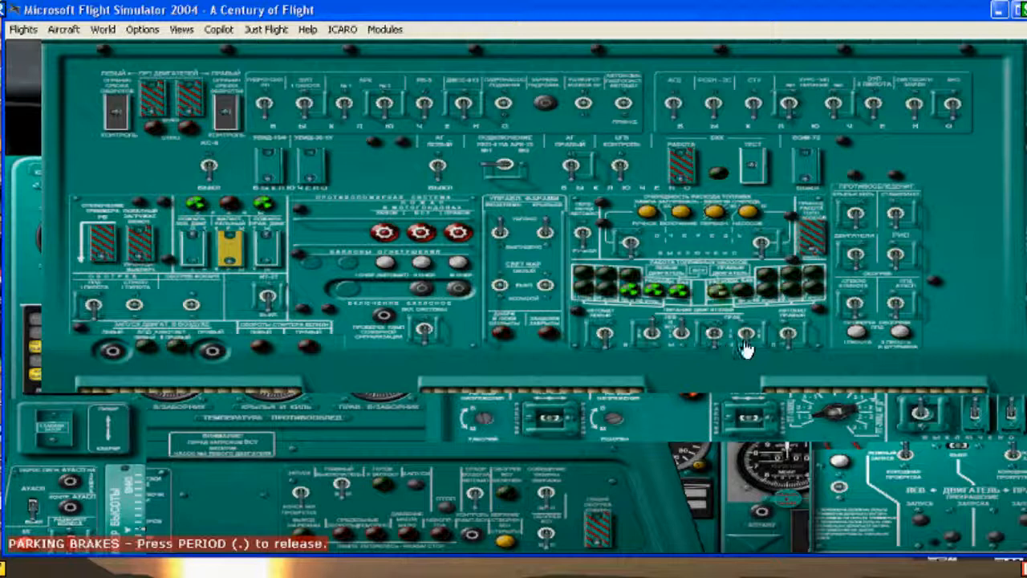
click(786, 335)
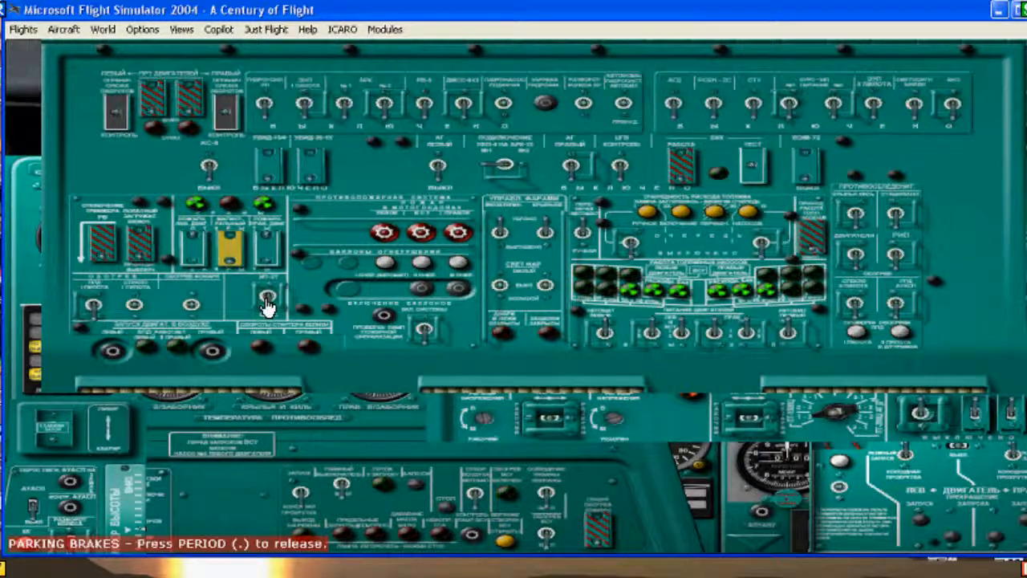
- Check the red-striped guard covers over the engine switches and return to the electrical panel view (Shift+3)
click(151, 105)
click(190, 103)
click(190, 108)
key(shift+3)
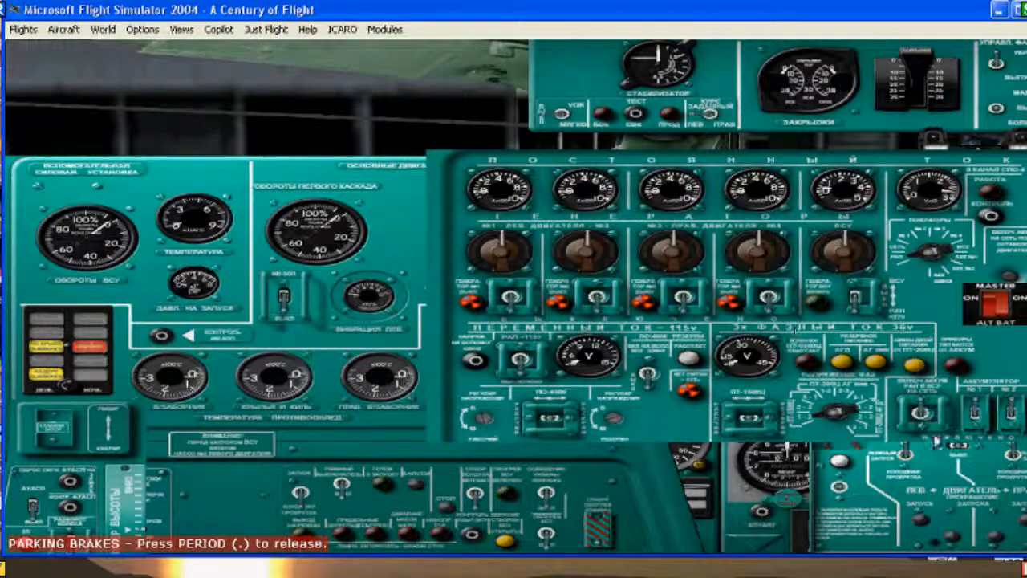
- Set the two APU start switches and start the APU so its green lamp lights
click(299, 489)
click(342, 487)
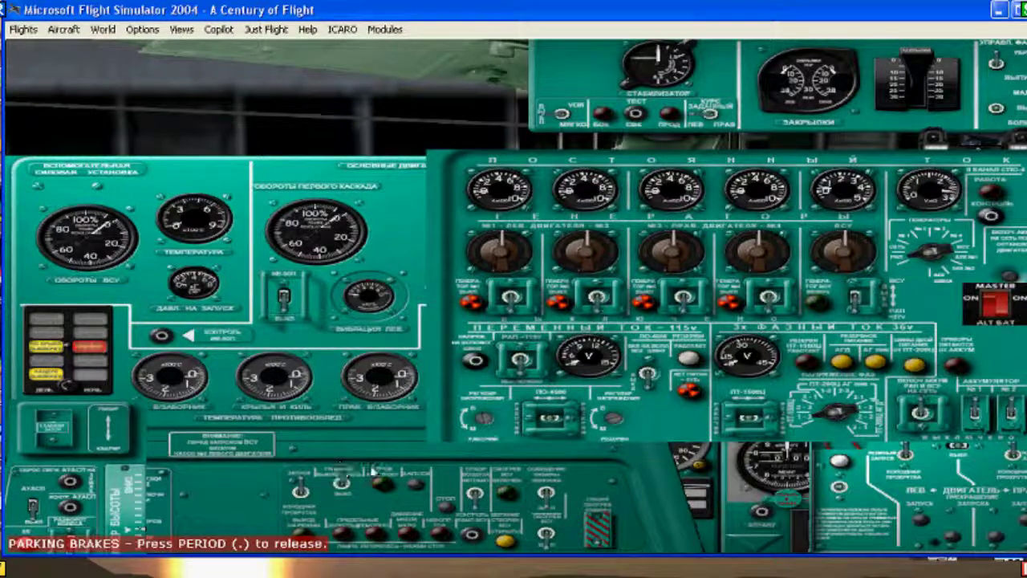
click(417, 488)
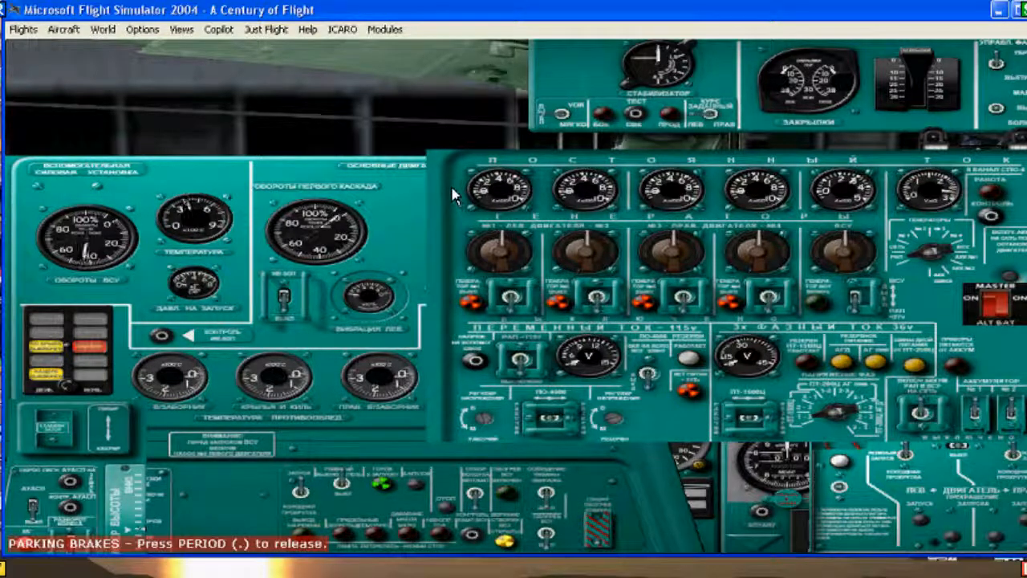
- Move the electrical panel aside and turn off the lower-panel switch, darkening its lamp
drag(452, 192, 361, 142)
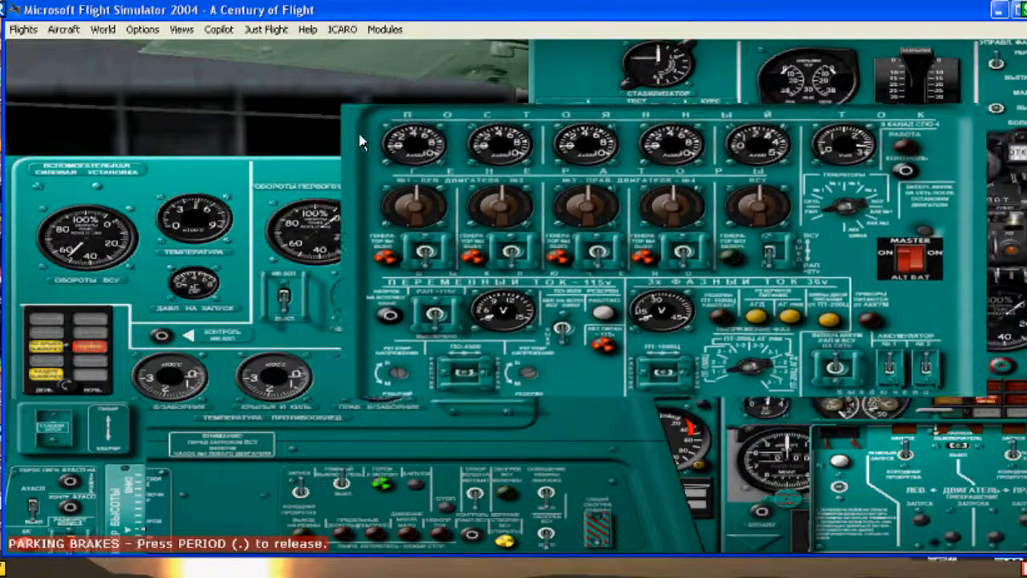
mouse_move(361, 143)
mouse_down()
mouse_move(335, 111)
mouse_move(352, 105)
mouse_up()
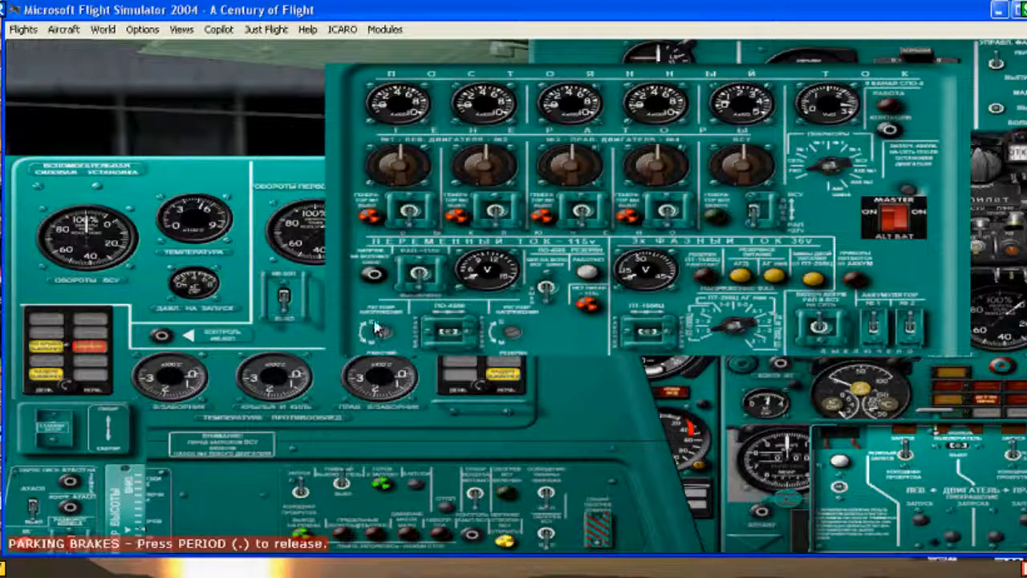
drag(376, 329, 481, 337)
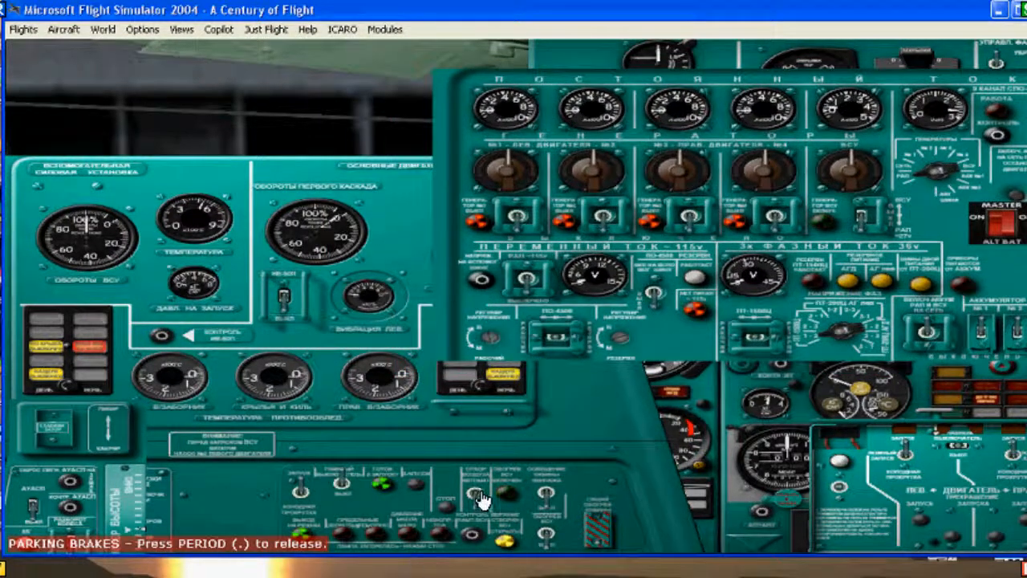
click(478, 492)
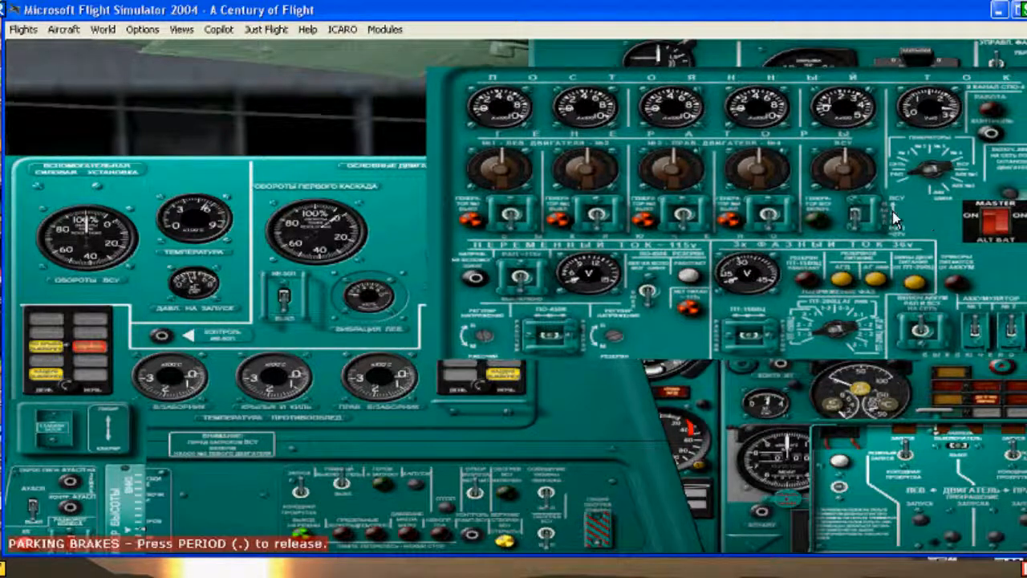
- Switch on the APU generator in the ВСУ column so its green lamp lights
drag(934, 220, 896, 217)
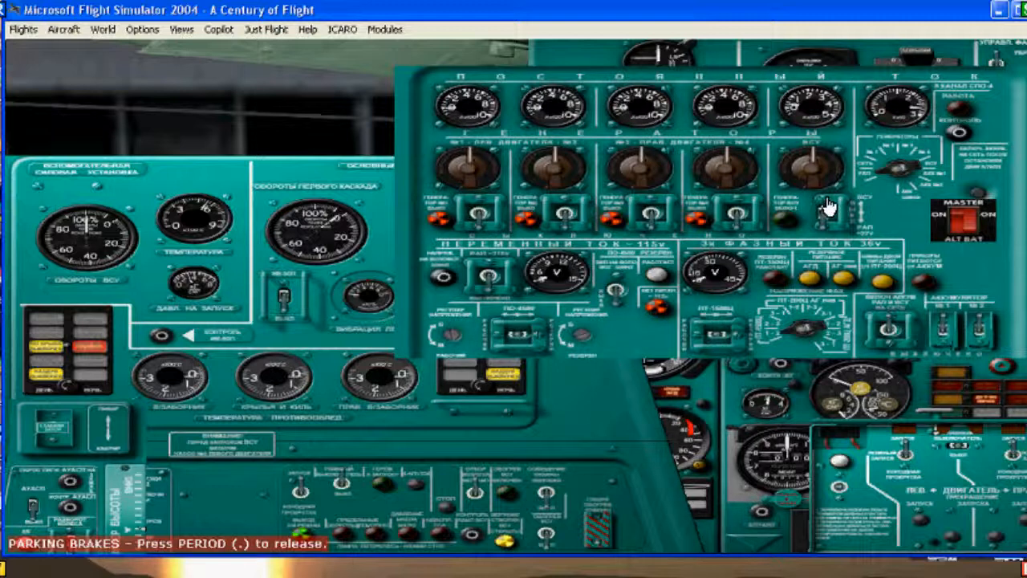
click(828, 207)
- Bring the left sub-panel into view and raise its three white levers
drag(970, 280, 802, 249)
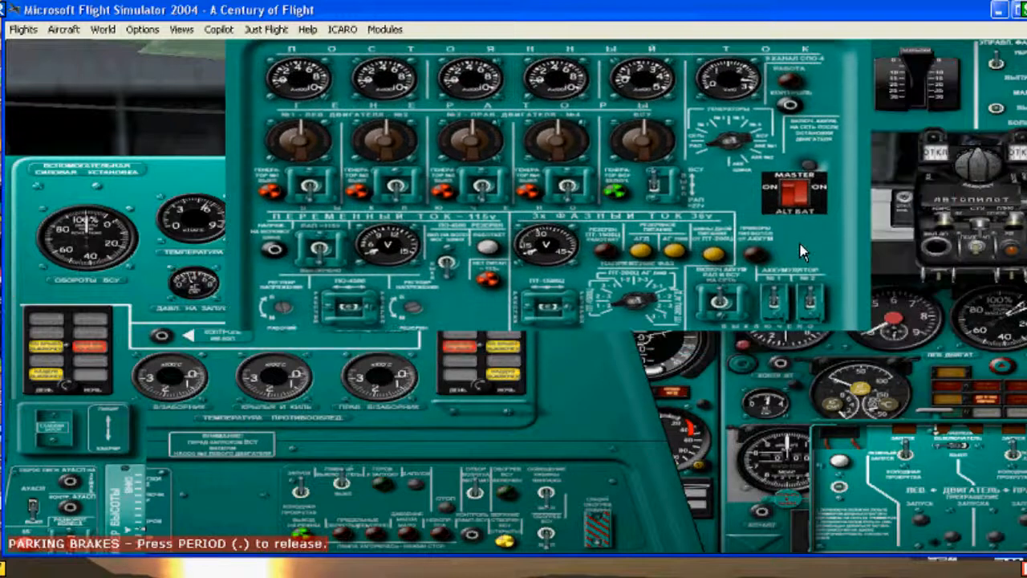
drag(94, 493, 77, 241)
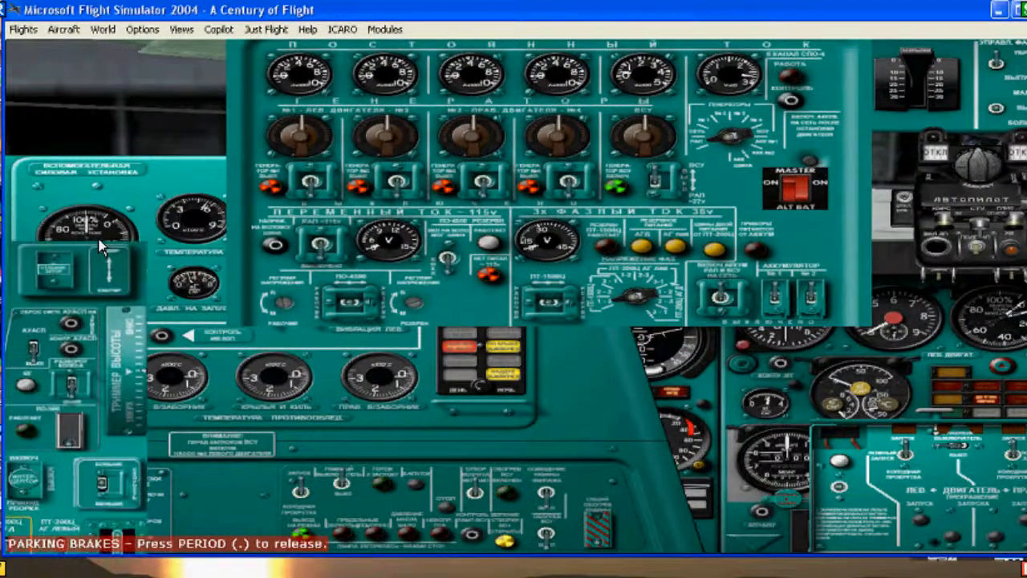
click(115, 482)
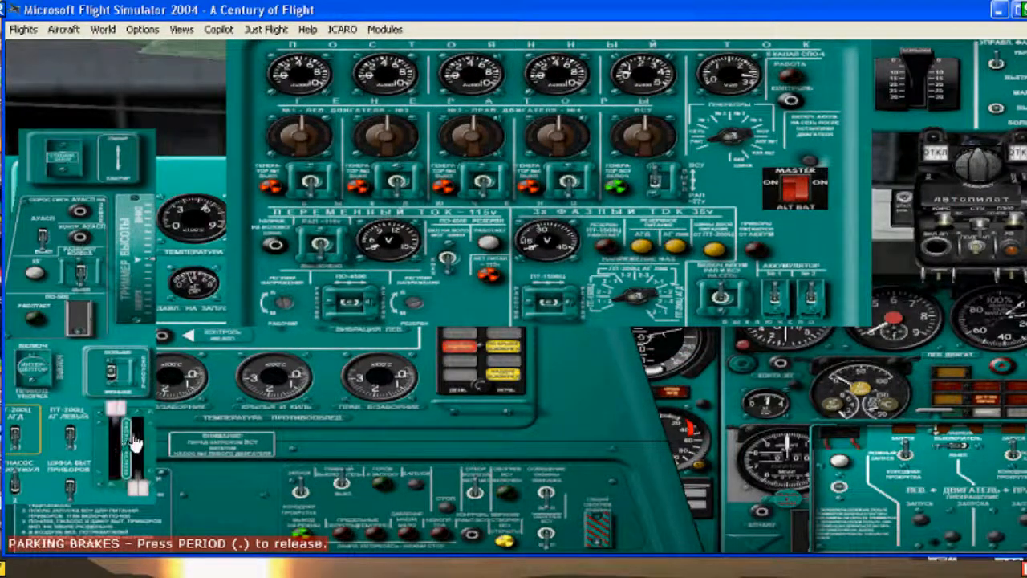
click(139, 482)
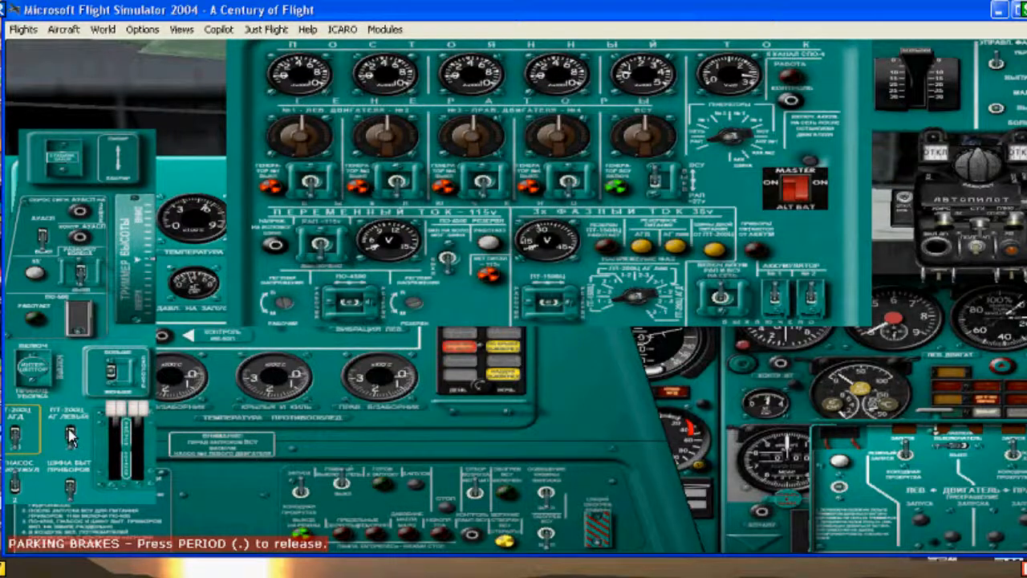
- Switch on the two systems beside the indicator lamps so their green lamps light
drag(76, 377, 64, 493)
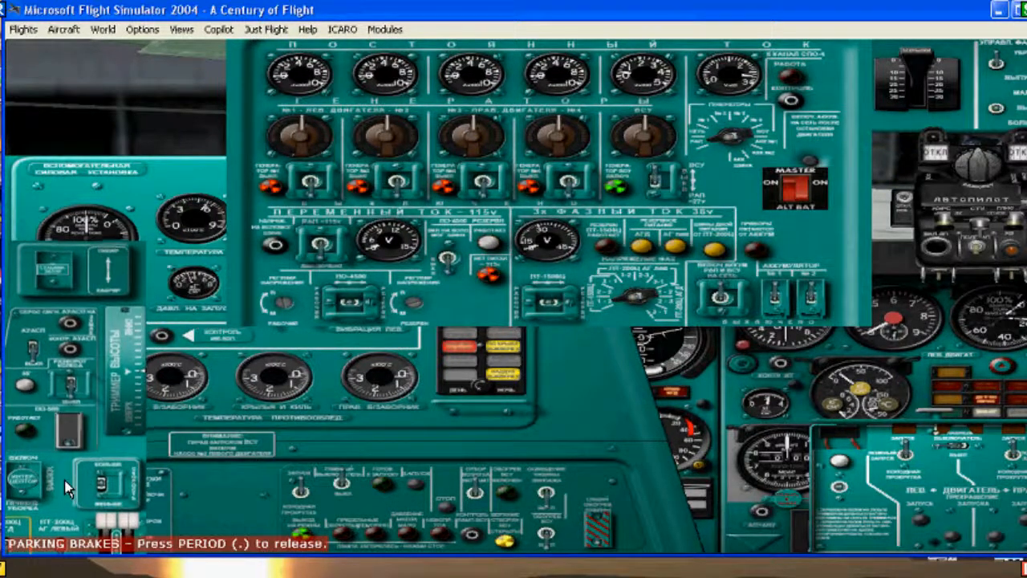
click(74, 425)
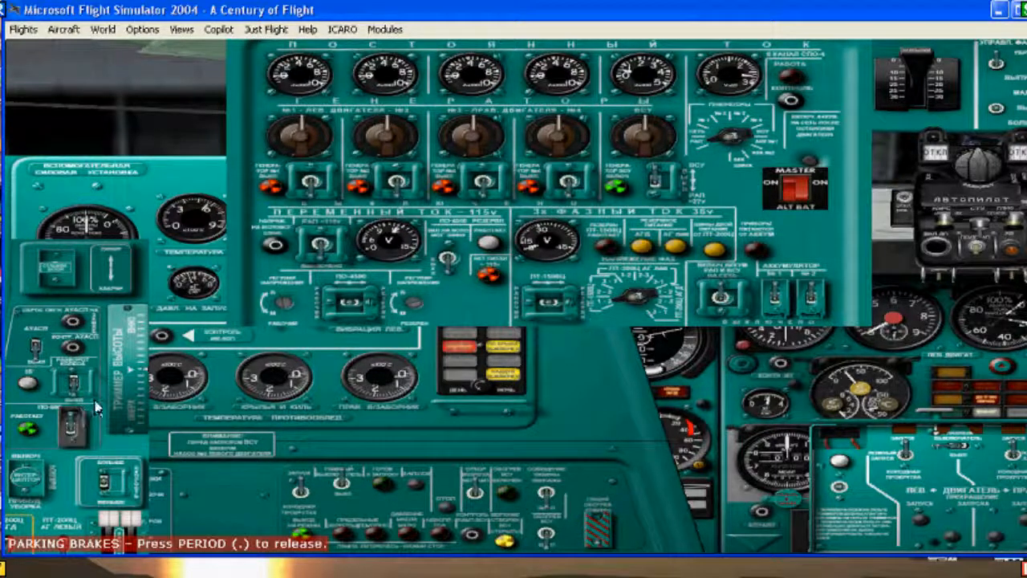
click(74, 389)
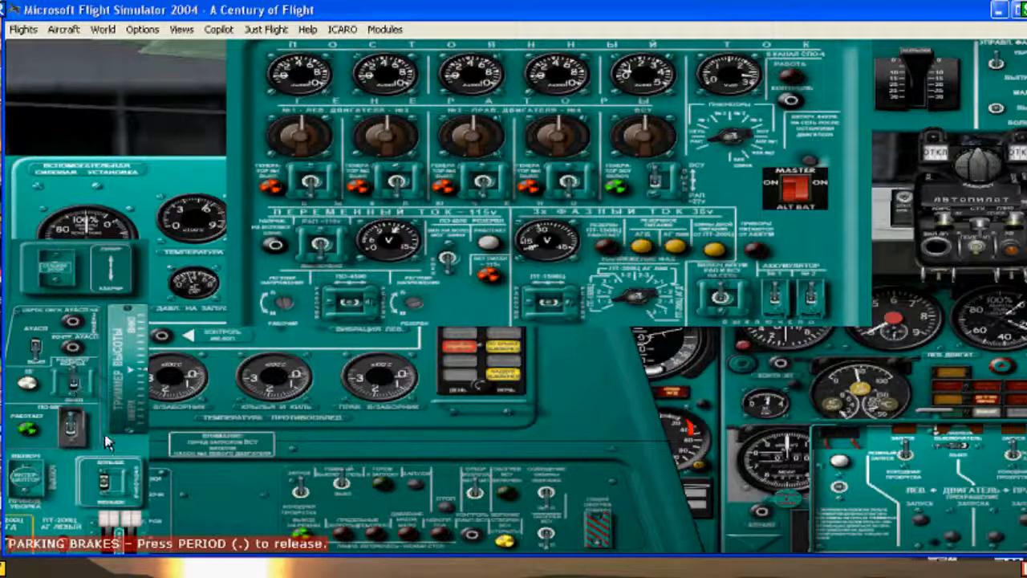
- Slide the left sub-panel down to reveal the APU gauges at its top
drag(100, 473, 101, 577)
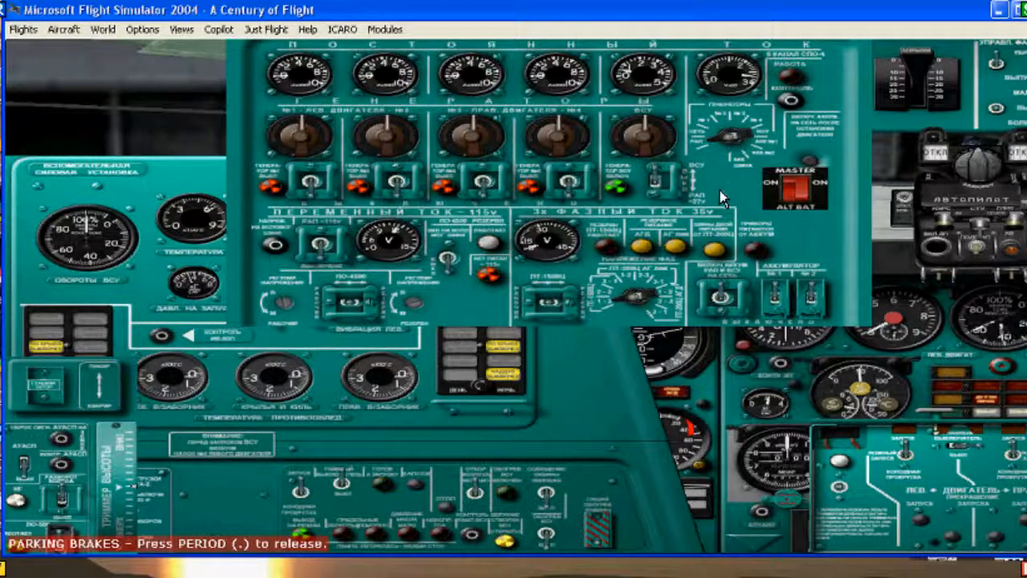
- Switch on engine generators 1–4 so their failure lamps go out
mouse_move(722, 197)
mouse_down()
mouse_move(722, 219)
mouse_move(753, 241)
mouse_move(759, 230)
mouse_up()
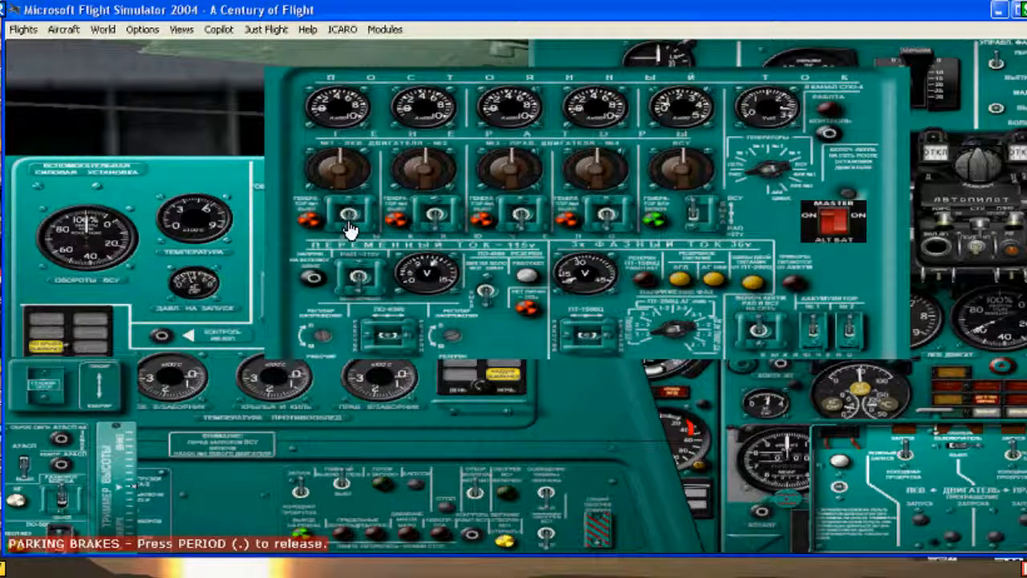
click(347, 217)
click(433, 215)
click(521, 215)
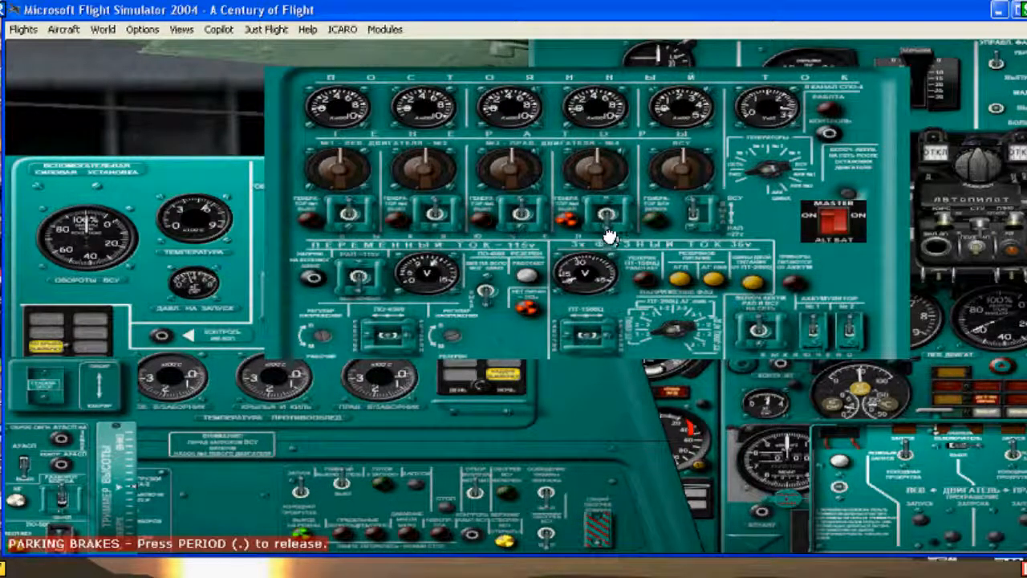
click(607, 216)
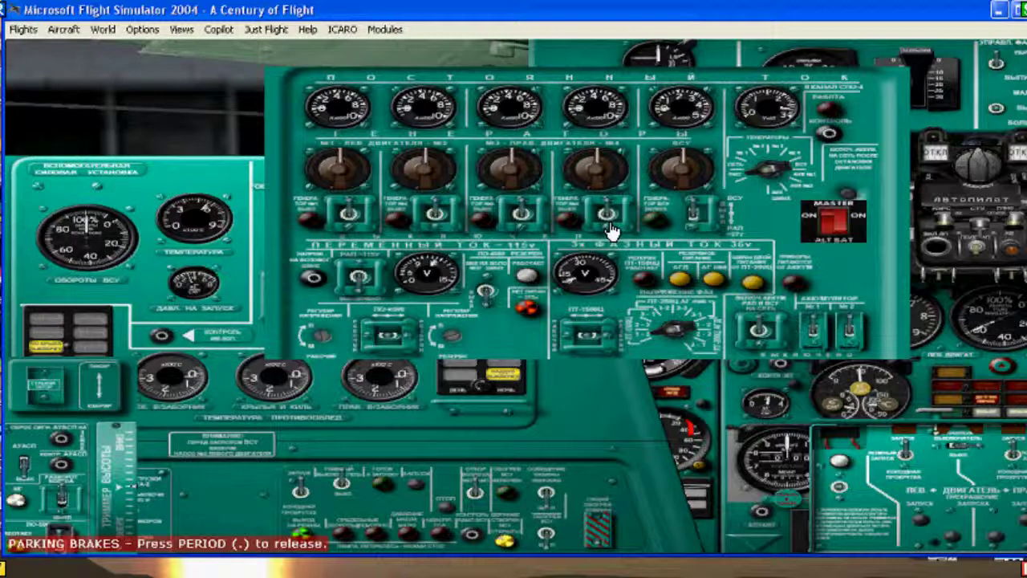
- Switch on the AC power supply, converter, 115V/36V three-phase circuits and the master battery setting
click(359, 279)
click(488, 295)
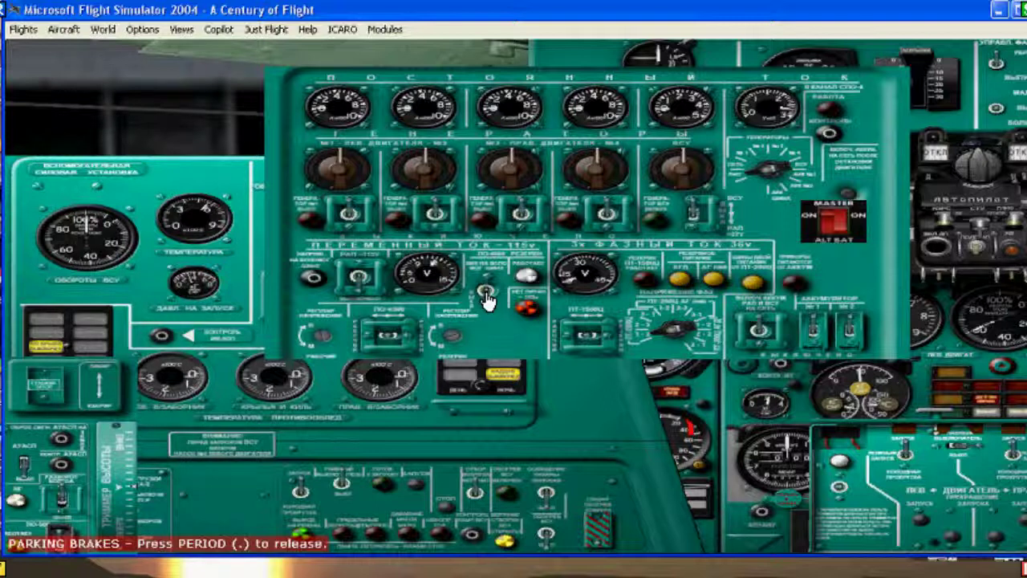
click(385, 336)
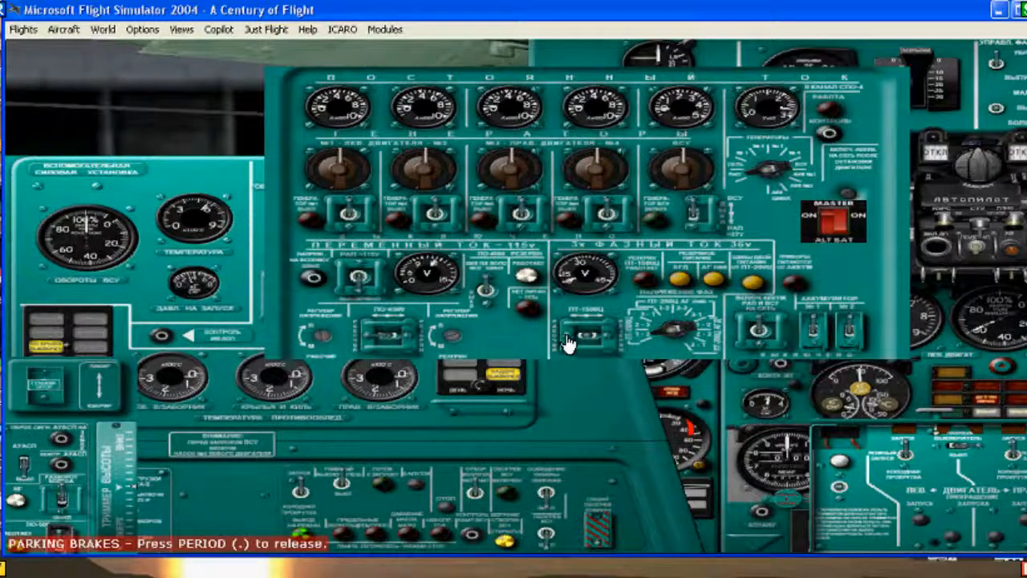
click(567, 341)
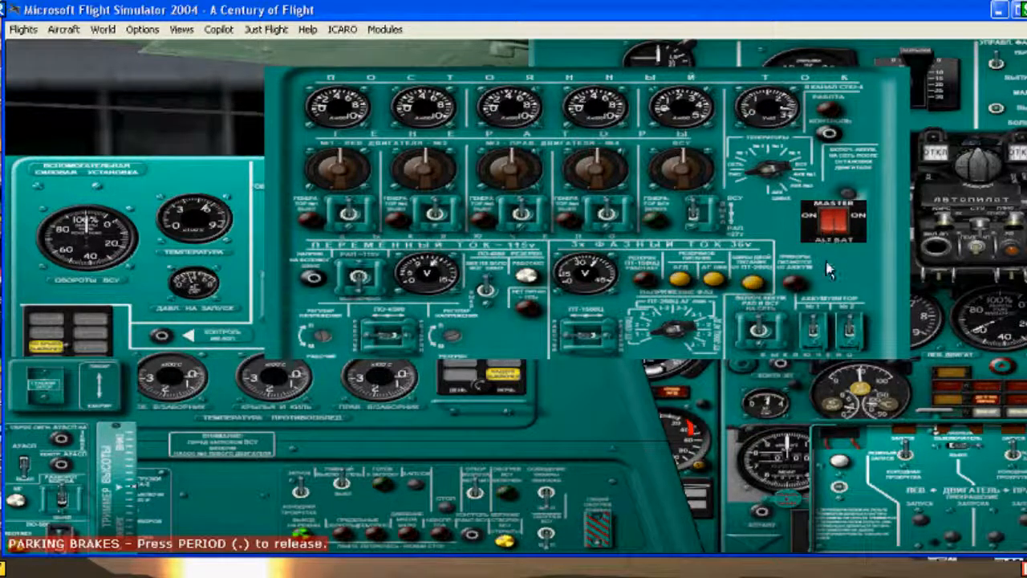
click(834, 221)
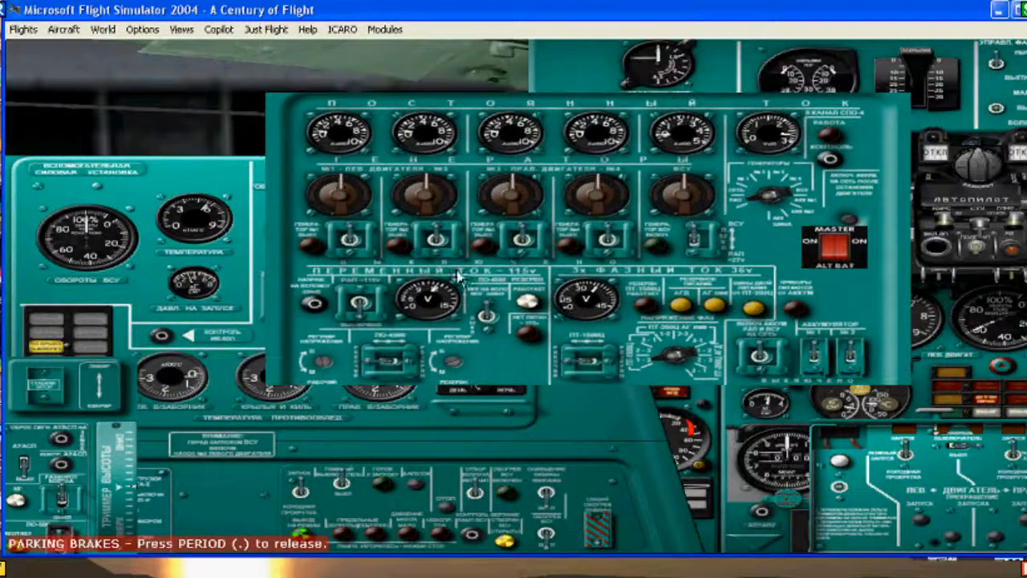
- Close the electrical power panel, reposition the engineer gauges and pan the view up to the overhead area
right_click(716, 235)
click(750, 256)
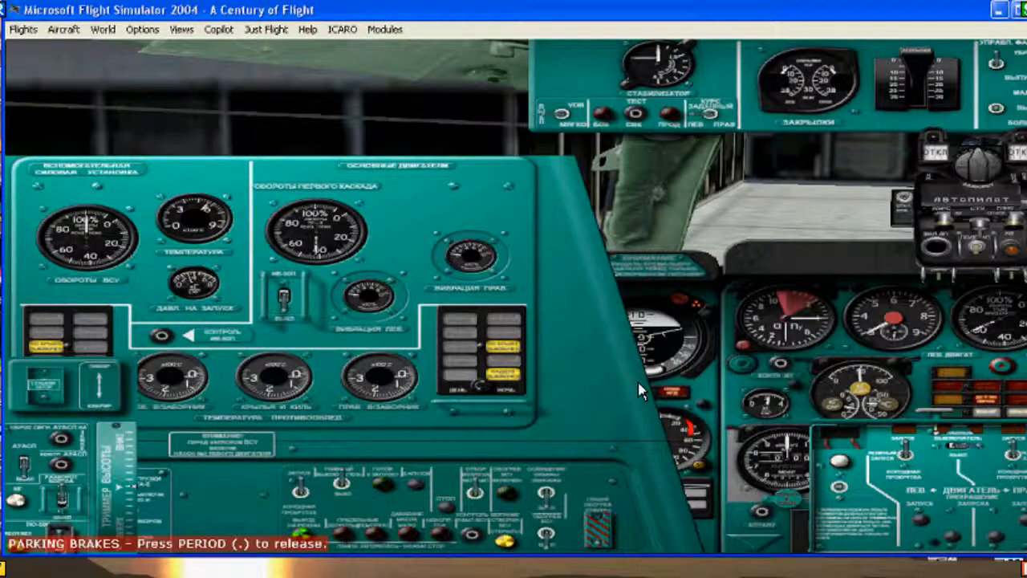
drag(585, 393, 584, 454)
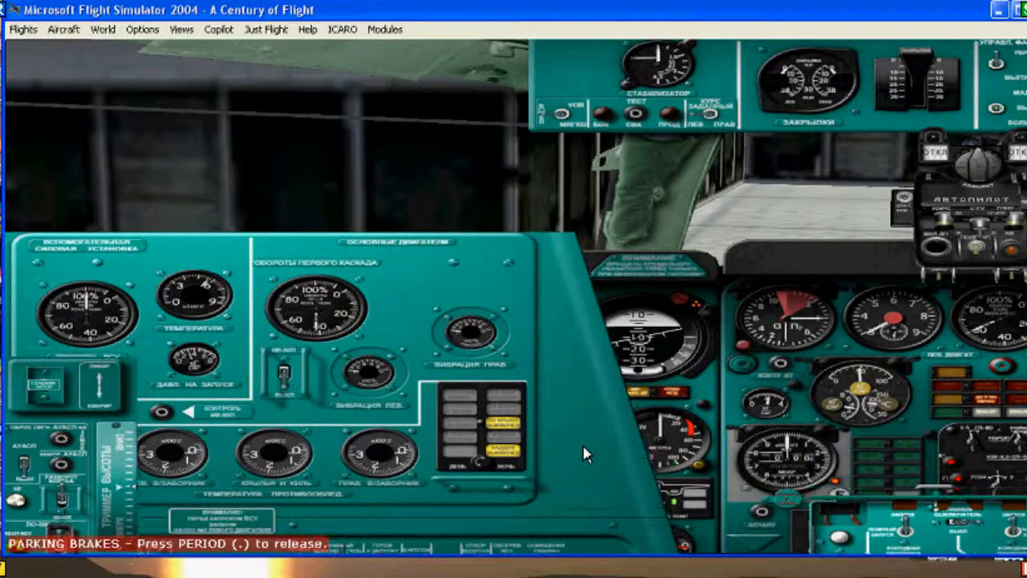
drag(583, 255, 580, 330)
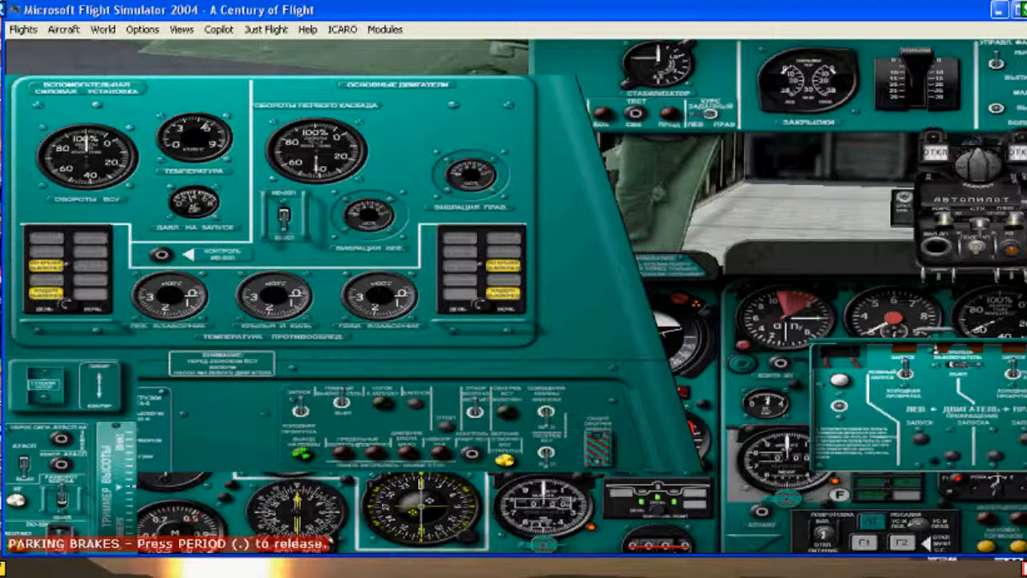
key(s)
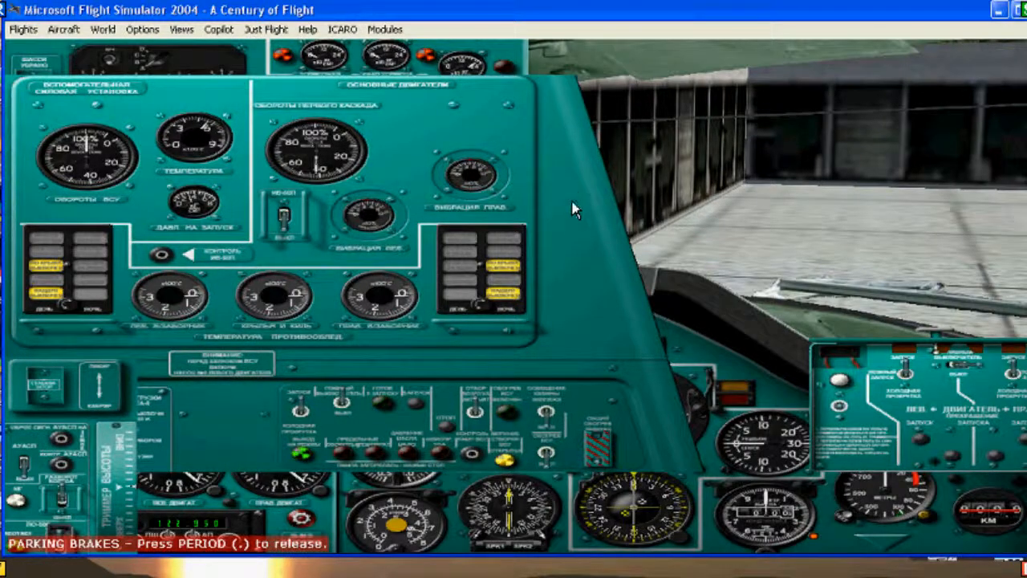
key(shift+Down)
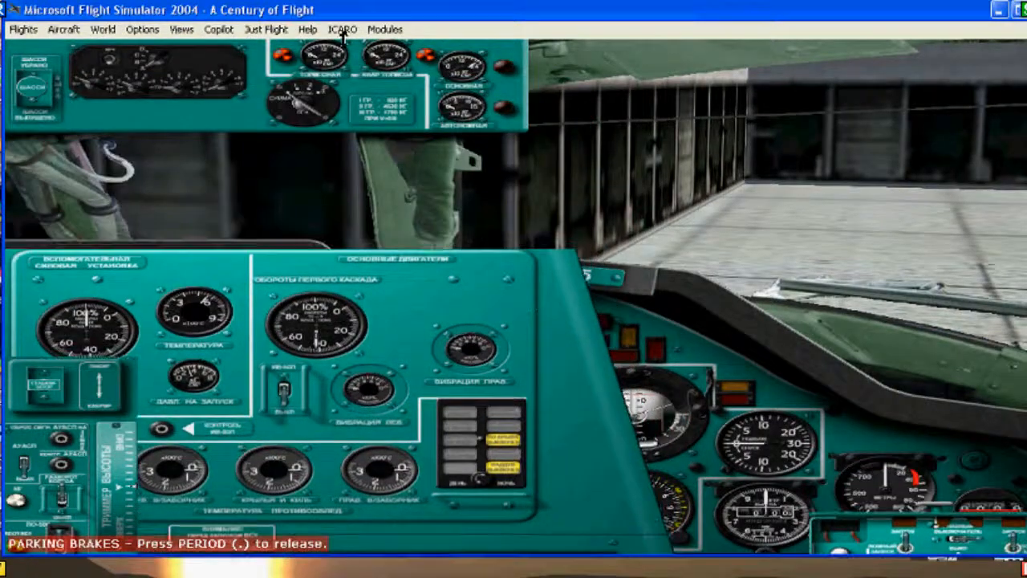
- Open the overhead systems panel and lower it so the fuel gauges above are visible
click(324, 70)
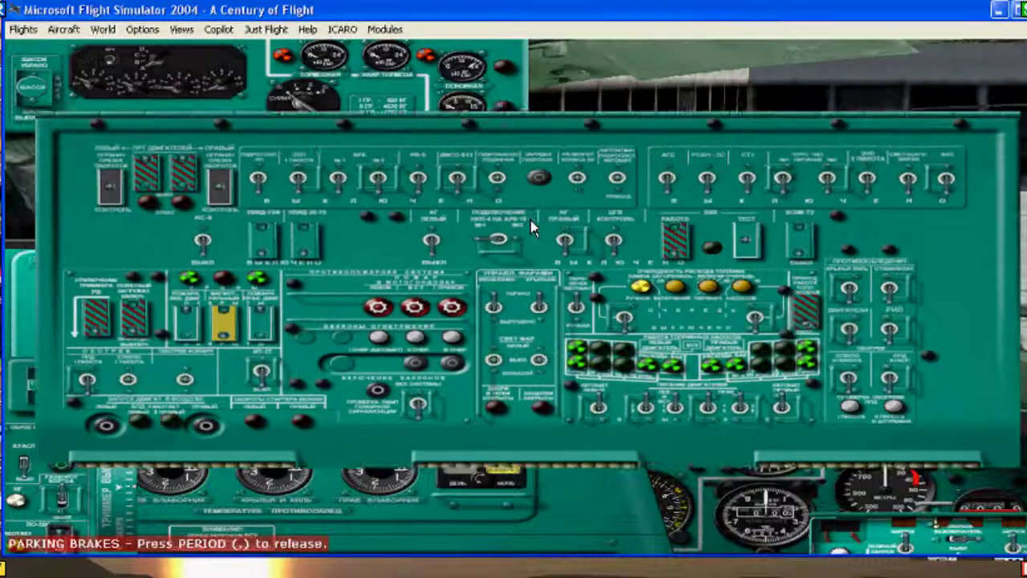
drag(543, 157, 491, 207)
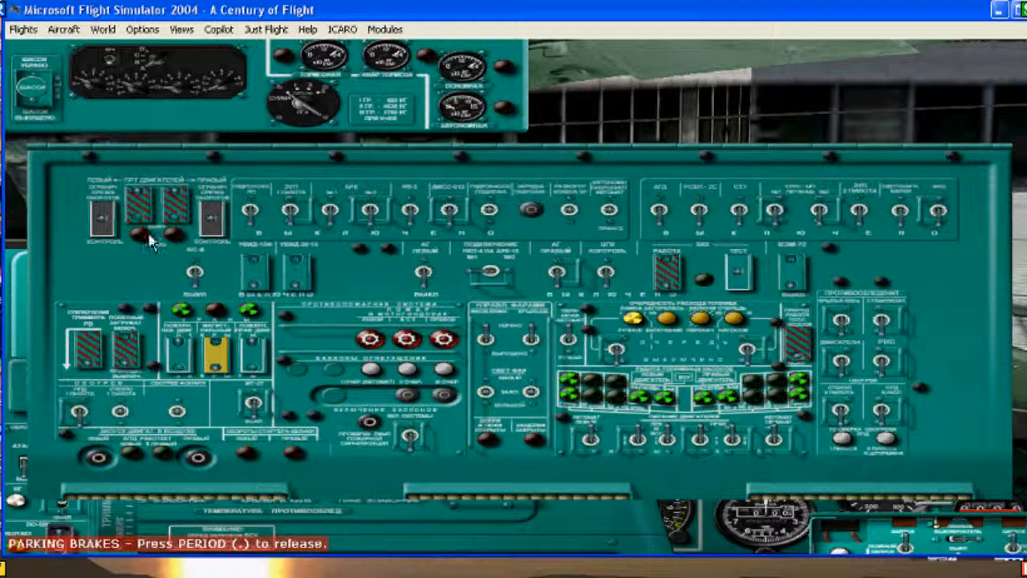
- Switch on the six left-hand top-row systems on the overhead panel
click(250, 213)
click(290, 212)
click(330, 215)
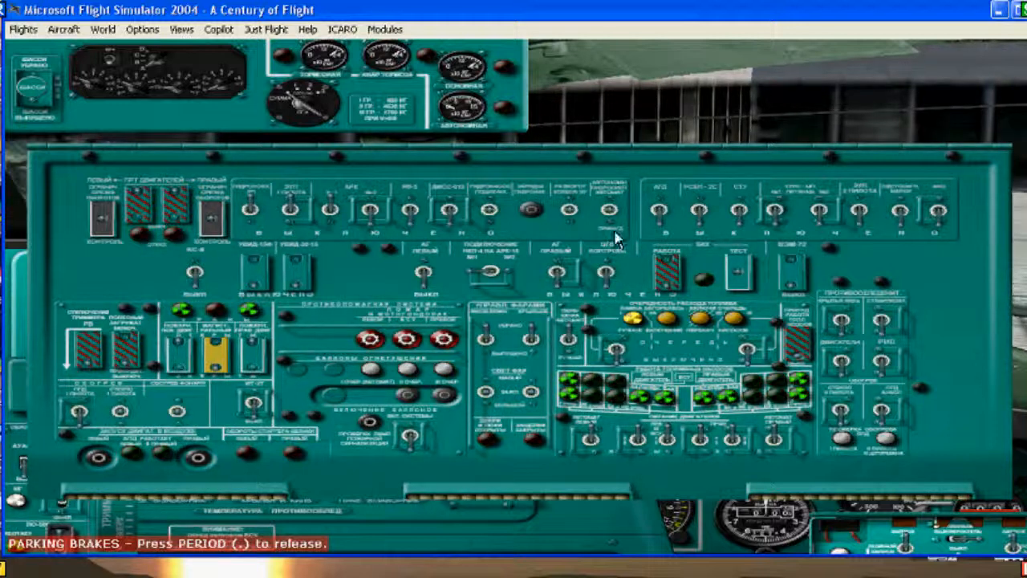
click(369, 216)
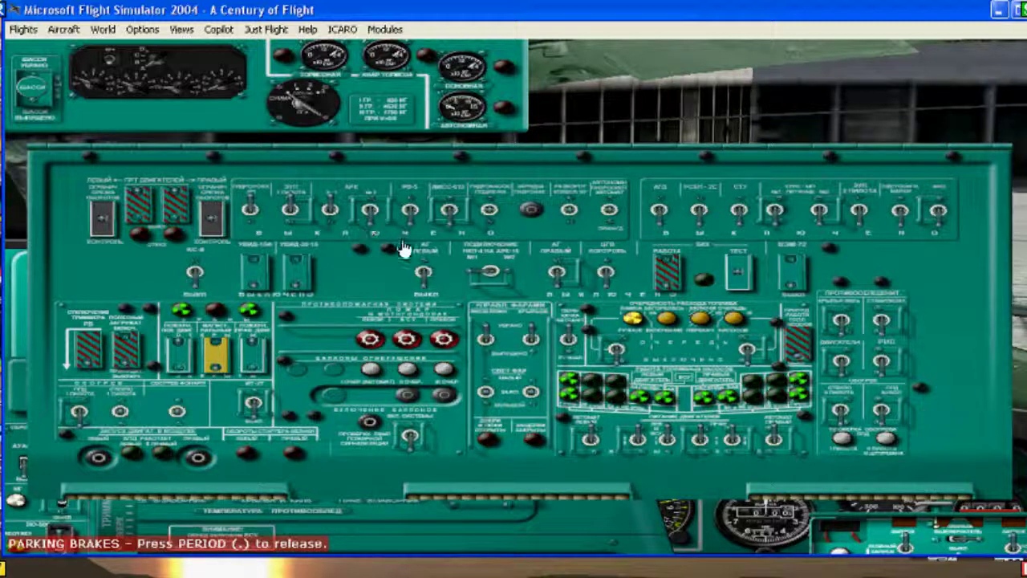
click(449, 216)
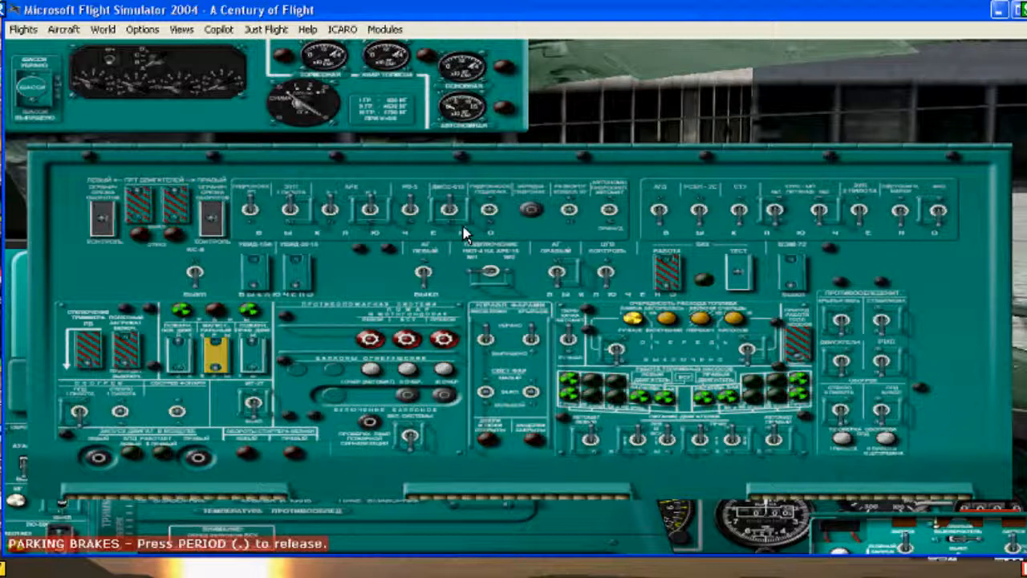
click(489, 215)
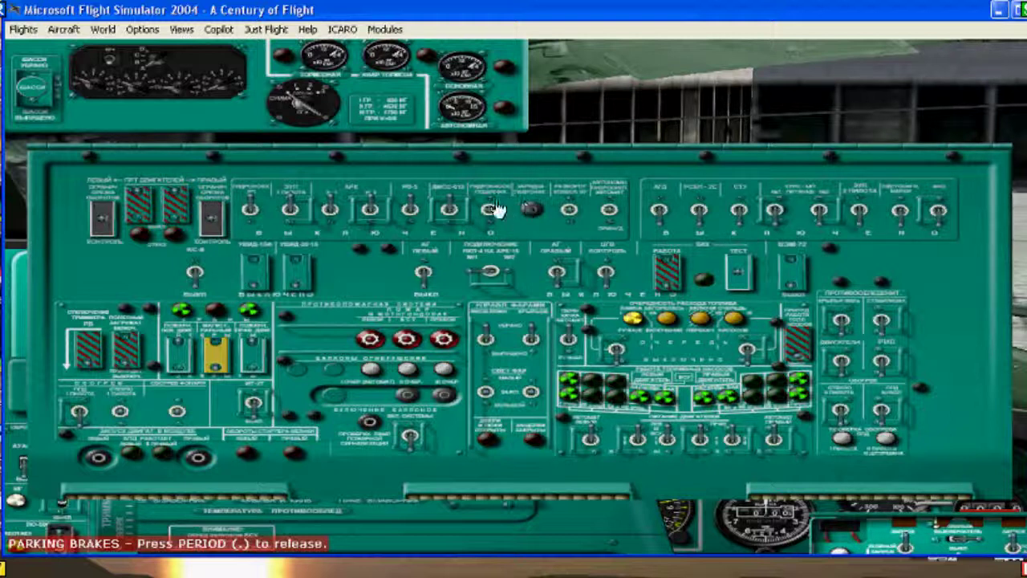
- Switch on the eight right-hand top-row overhead systems through to the last switch
click(658, 215)
click(698, 214)
click(738, 215)
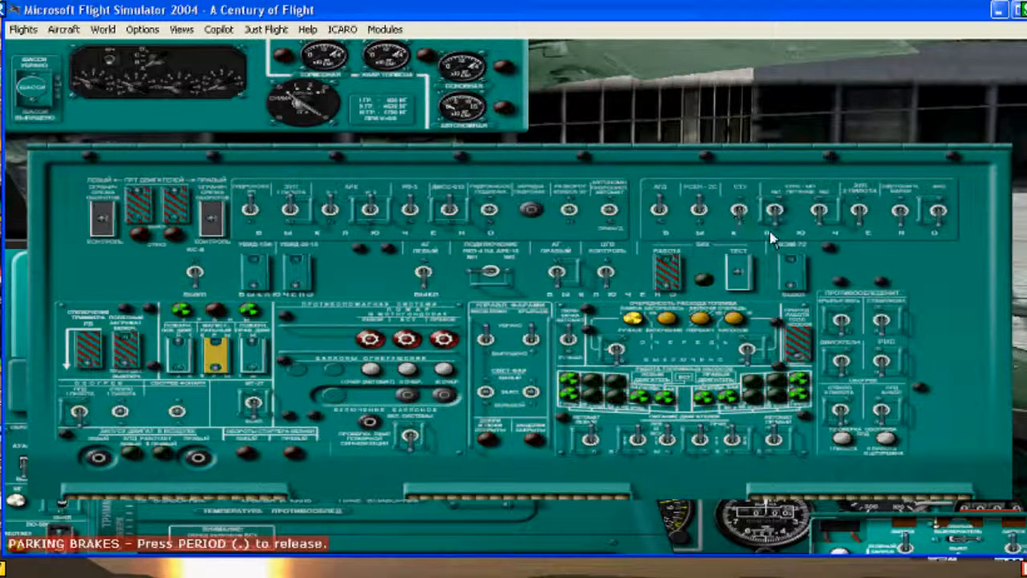
click(774, 215)
click(818, 215)
click(858, 215)
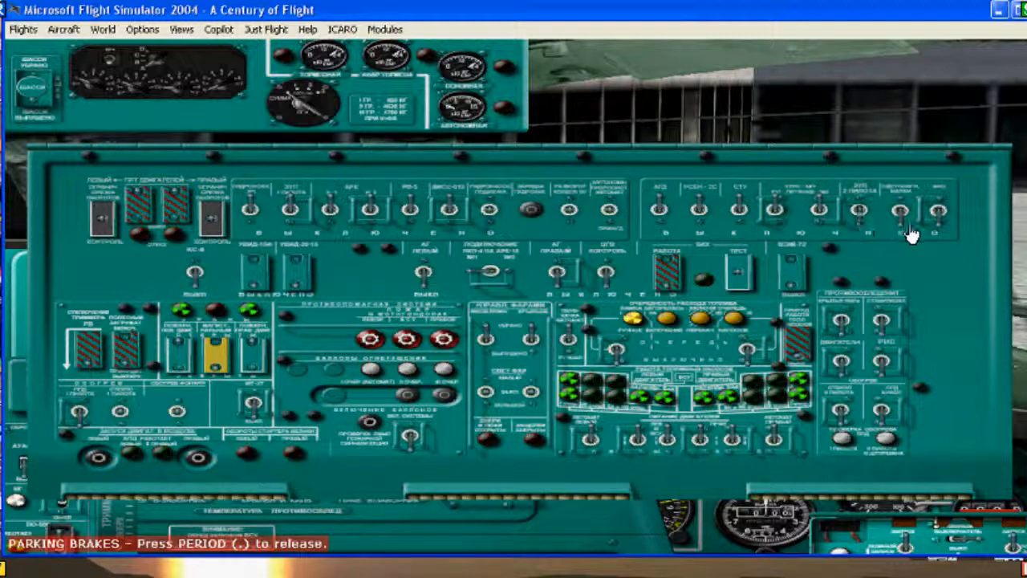
click(900, 215)
click(938, 217)
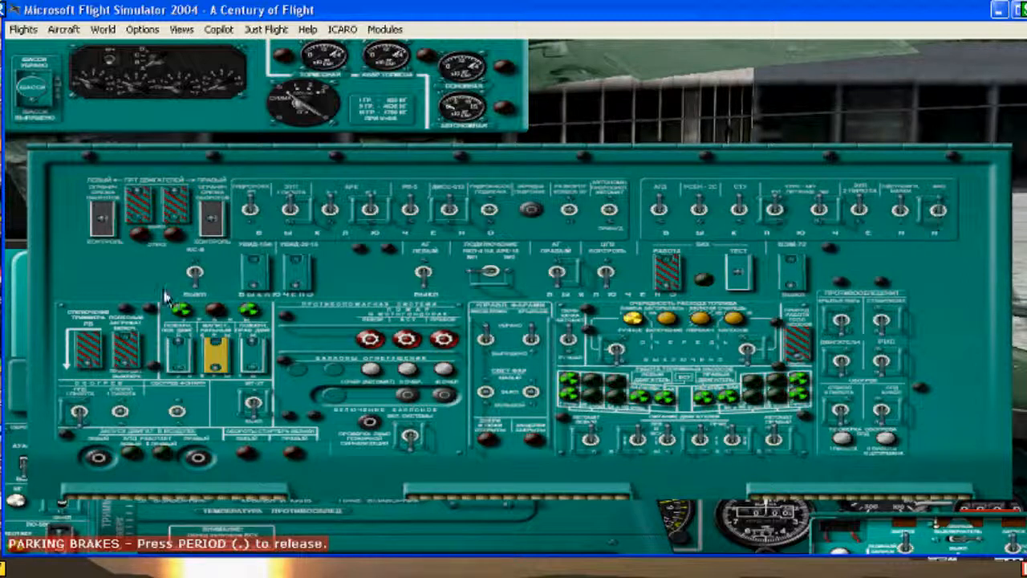
- Lift the guard and flip the first protected switch, then check the next guard and close it
click(90, 353)
click(89, 357)
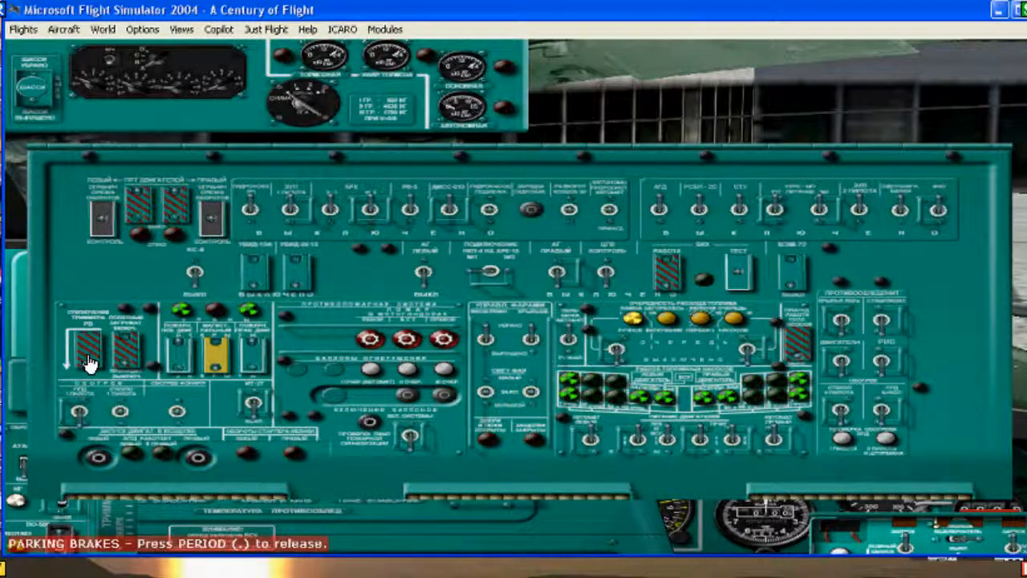
click(130, 356)
click(130, 356)
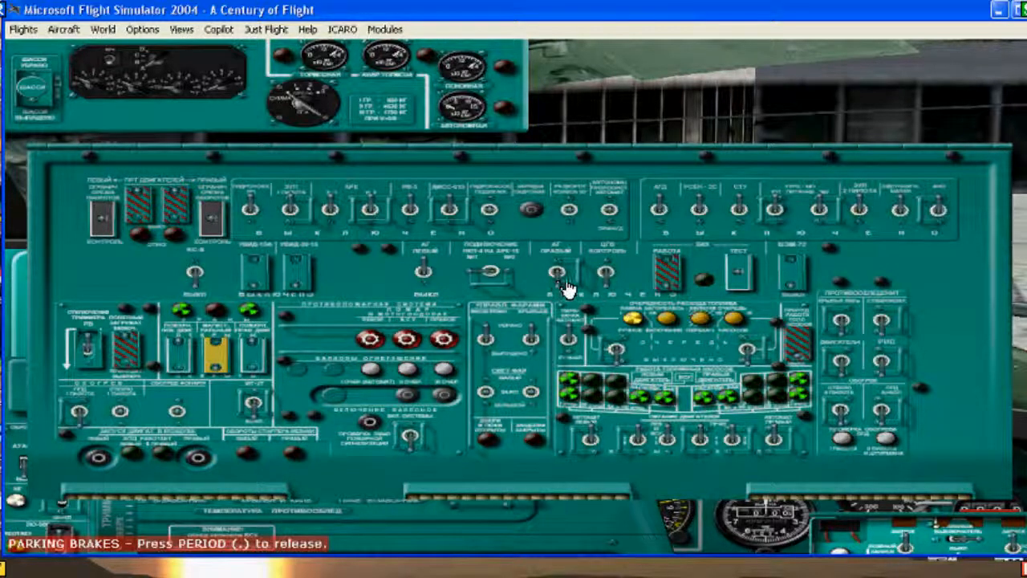
- Switch on the paired second-row overhead systems and one more system beside them
click(253, 271)
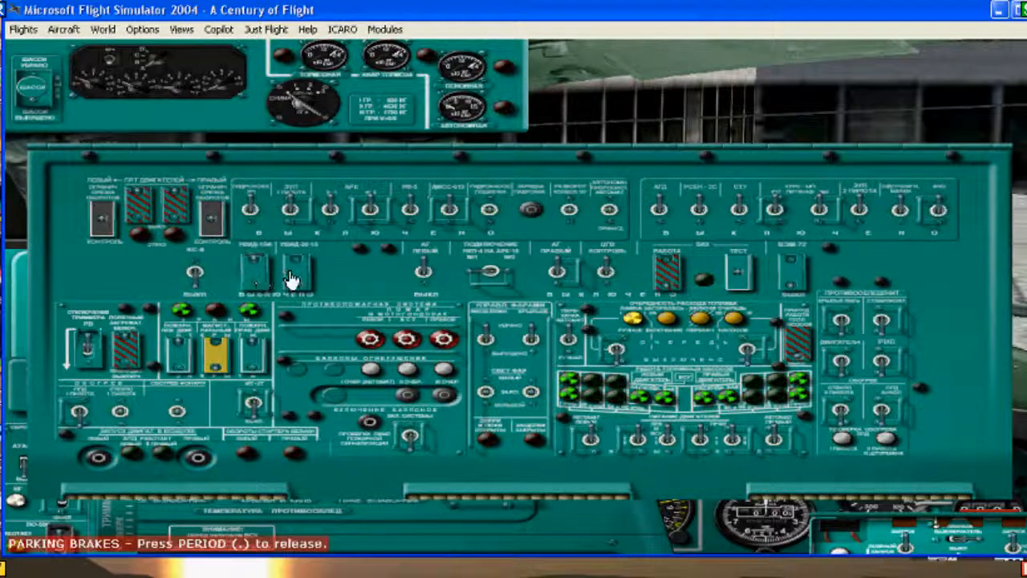
click(294, 273)
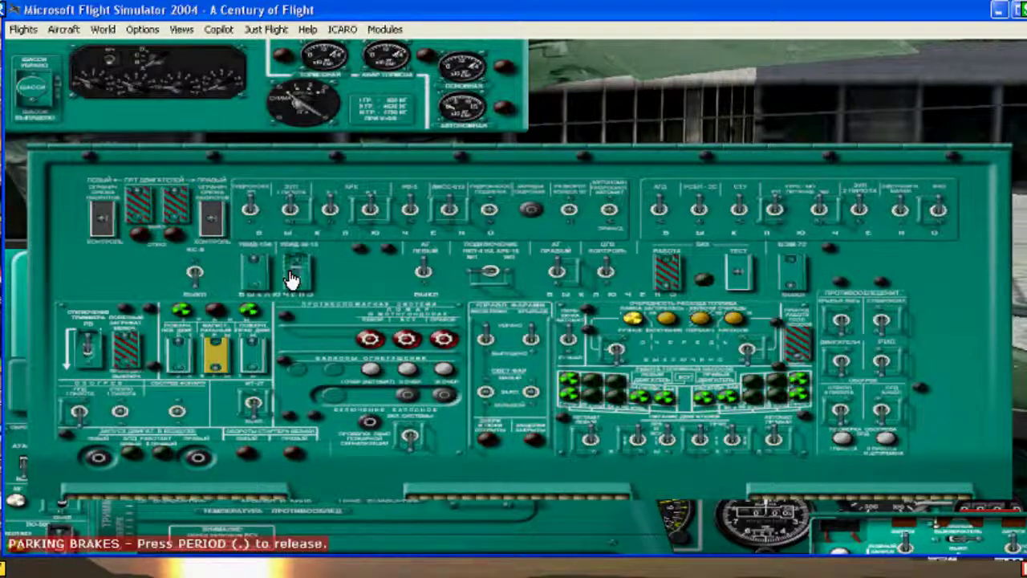
click(197, 274)
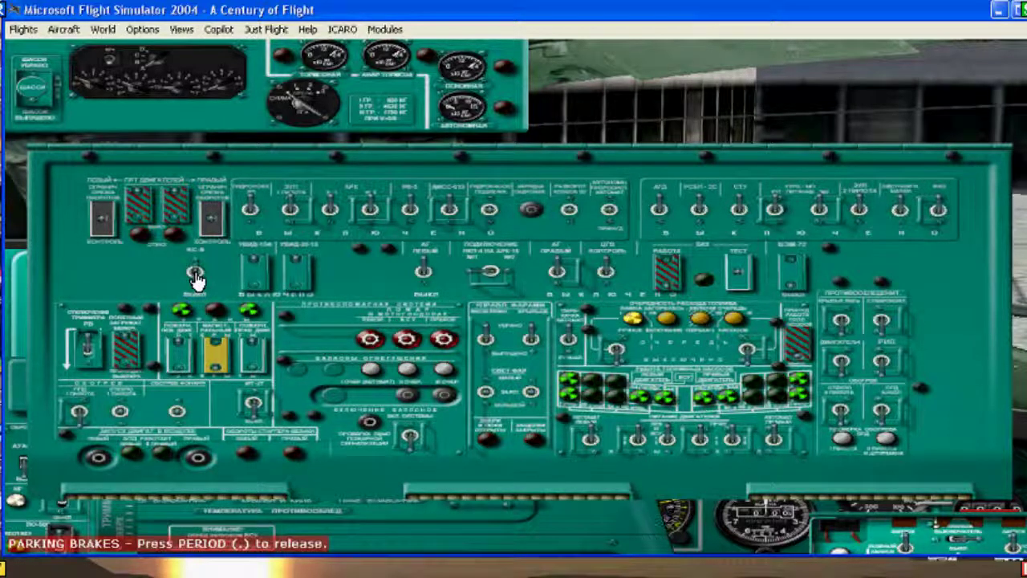
- Lift and reclose the guarded switch's safety cover, then momentarily test the adjacent system switch
click(671, 273)
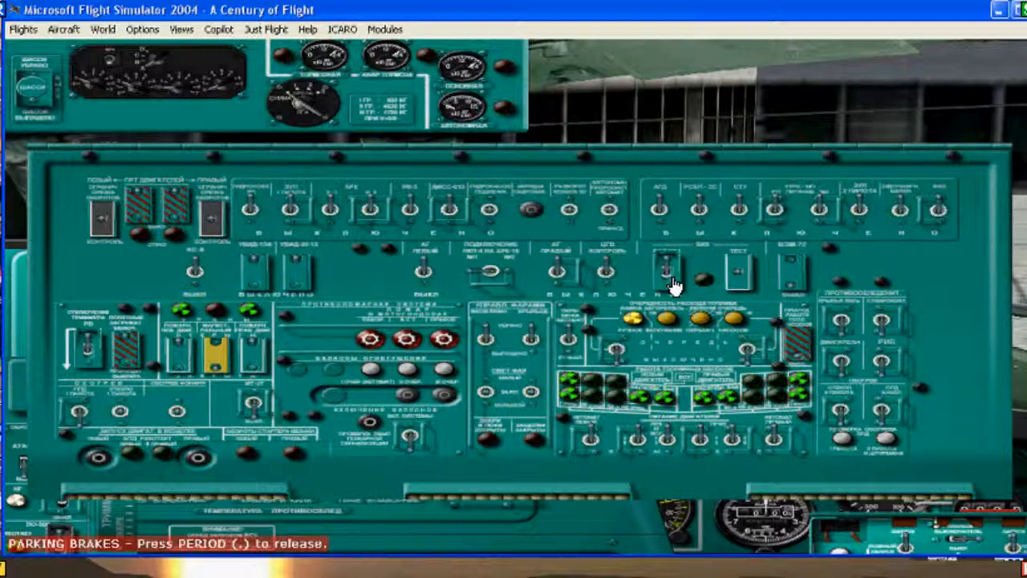
click(673, 282)
click(786, 282)
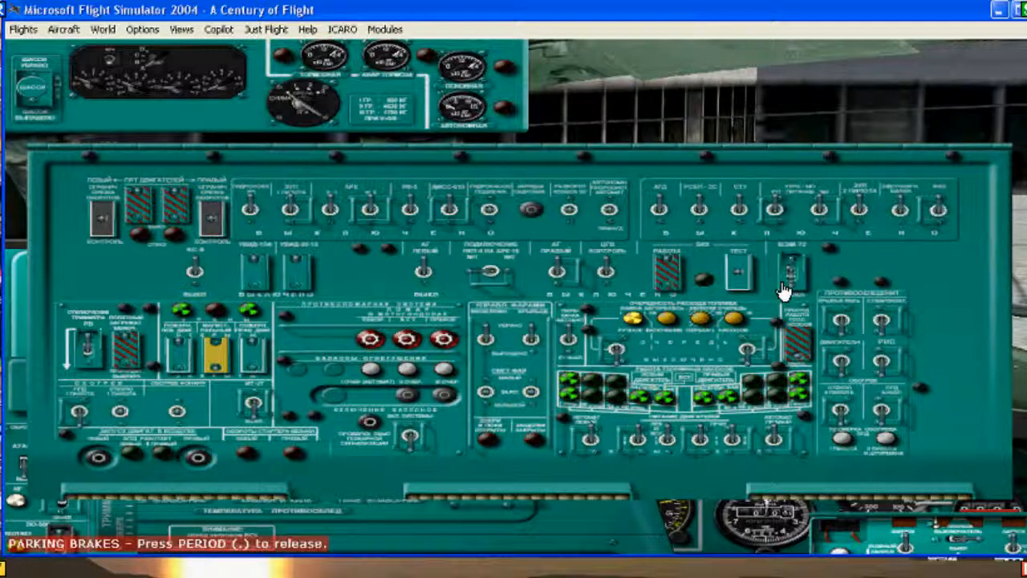
click(786, 277)
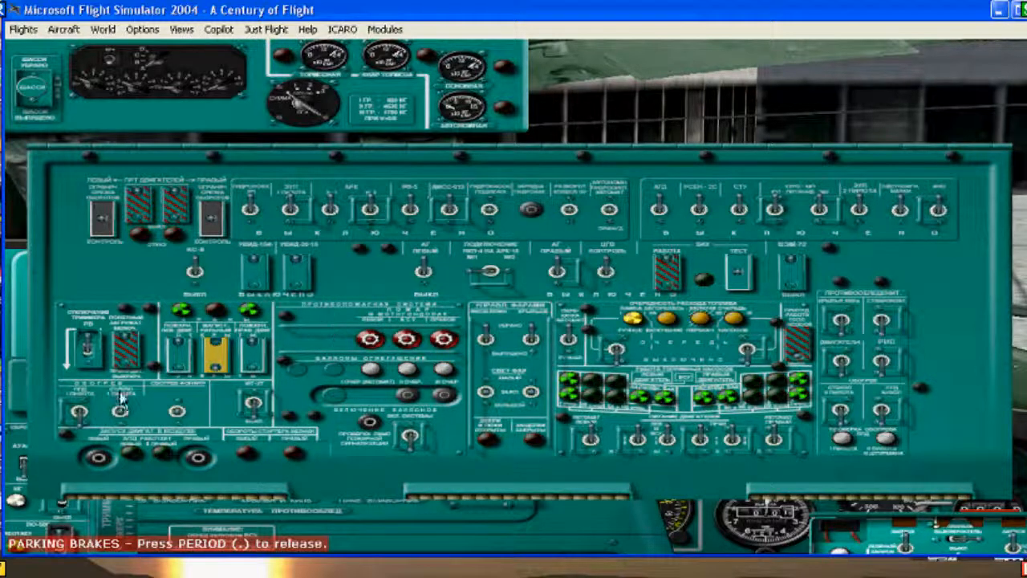
- Switch on a lower-panel system and test the fire-extinguisher bottle lamps and red warning lamps
click(81, 409)
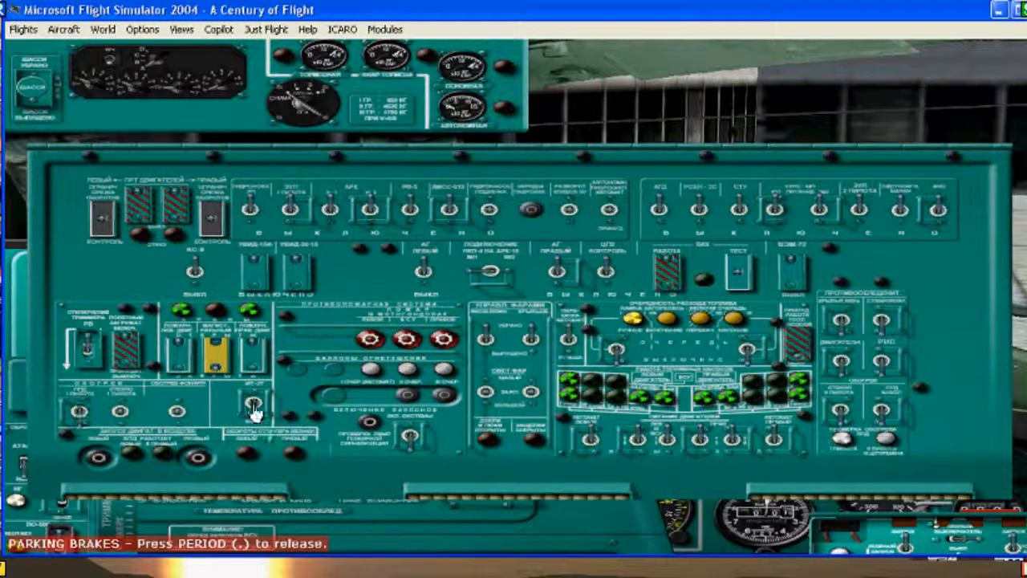
click(253, 407)
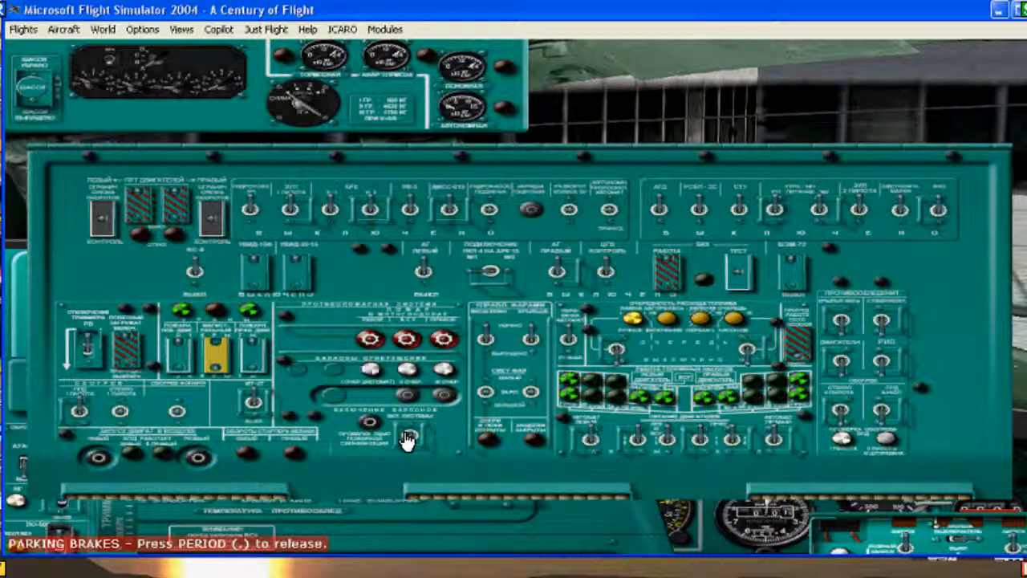
click(409, 437)
click(371, 425)
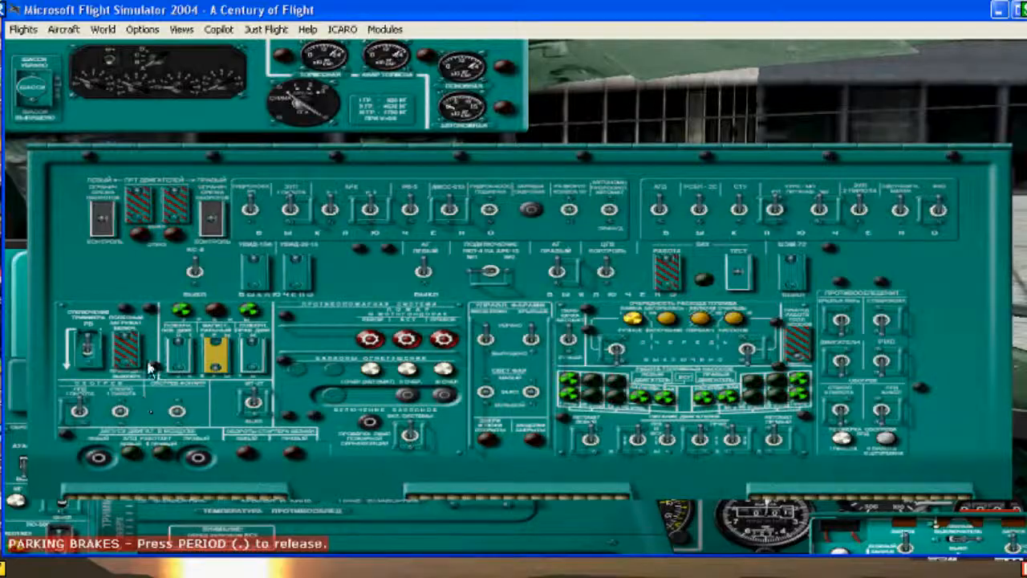
- Bring up the electrical power panel (Shift+3) and set the trimmer panel's rotary selector
key(shift+3)
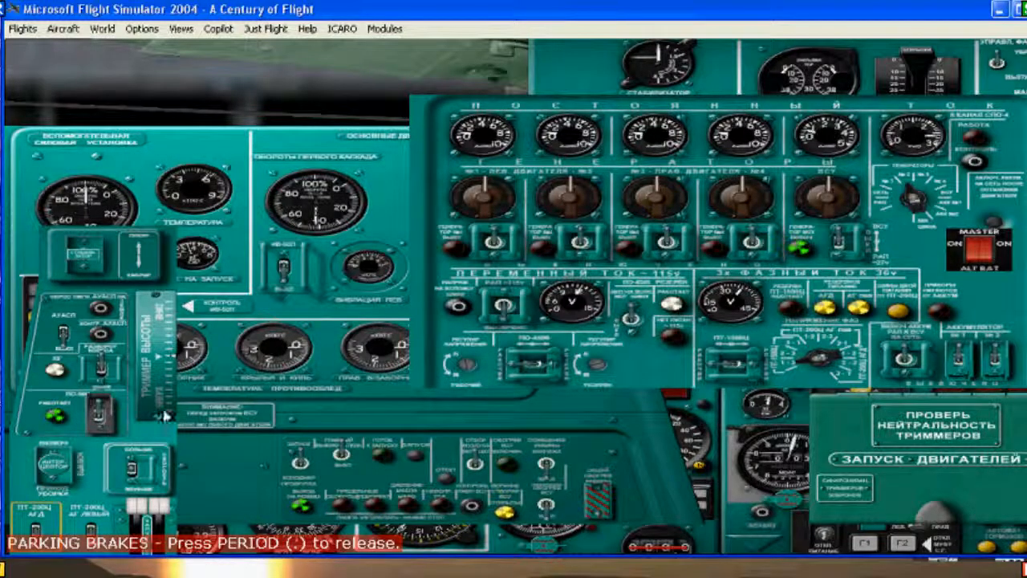
click(96, 421)
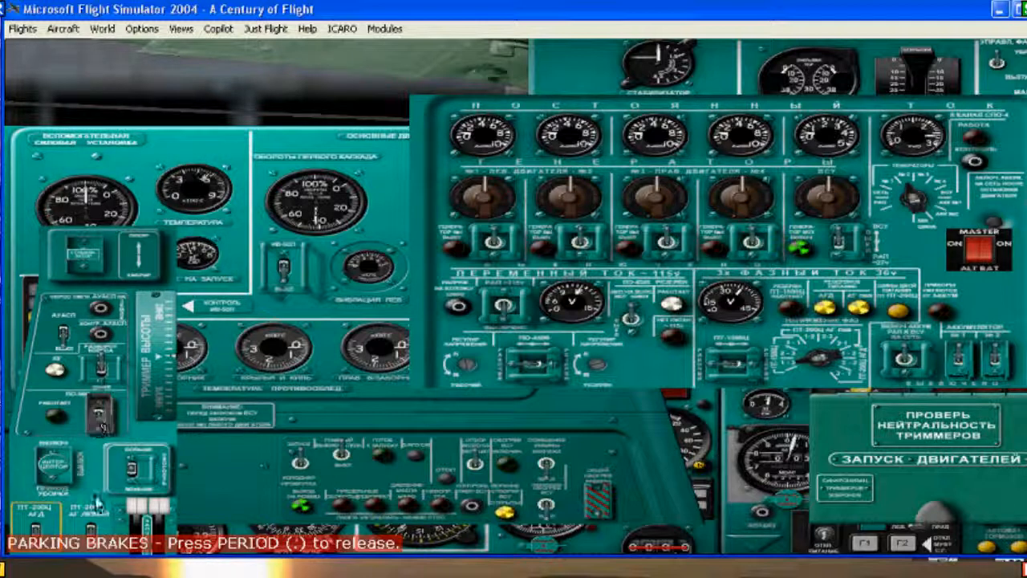
scroll(81, 417, down, 1)
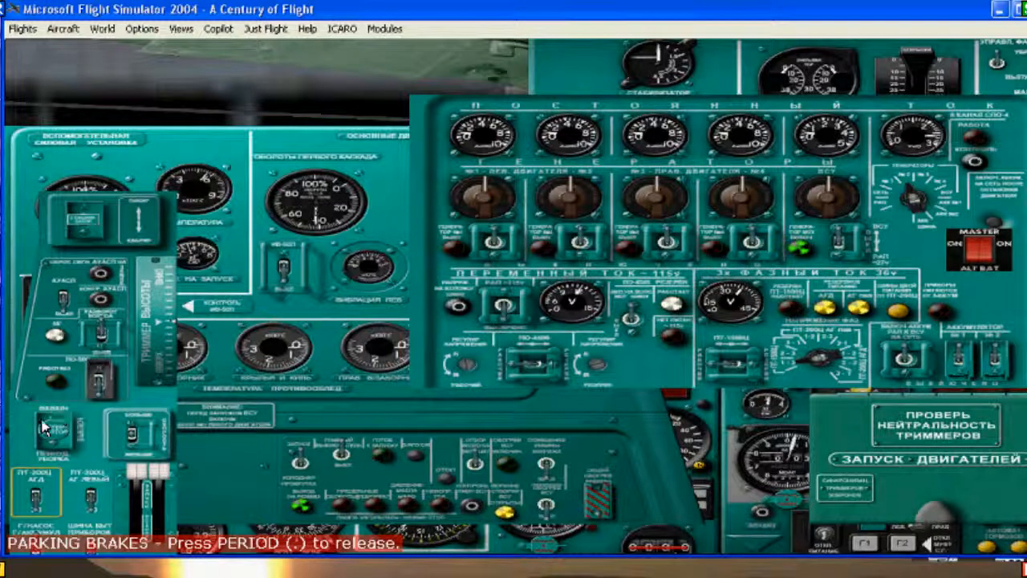
click(57, 413)
- Switch on the trim systems, clearing their yellow warnings
click(56, 413)
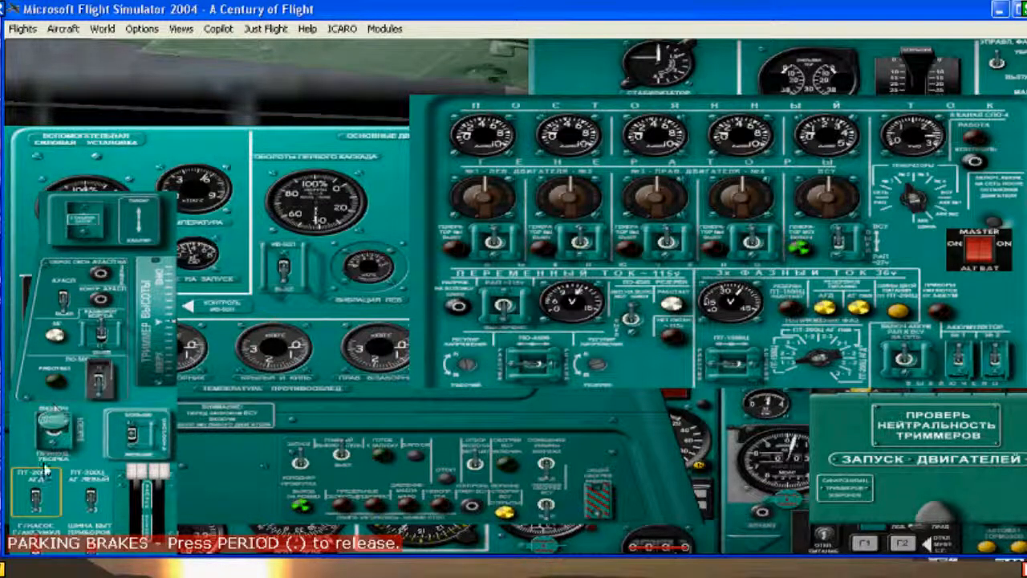
click(36, 494)
click(91, 497)
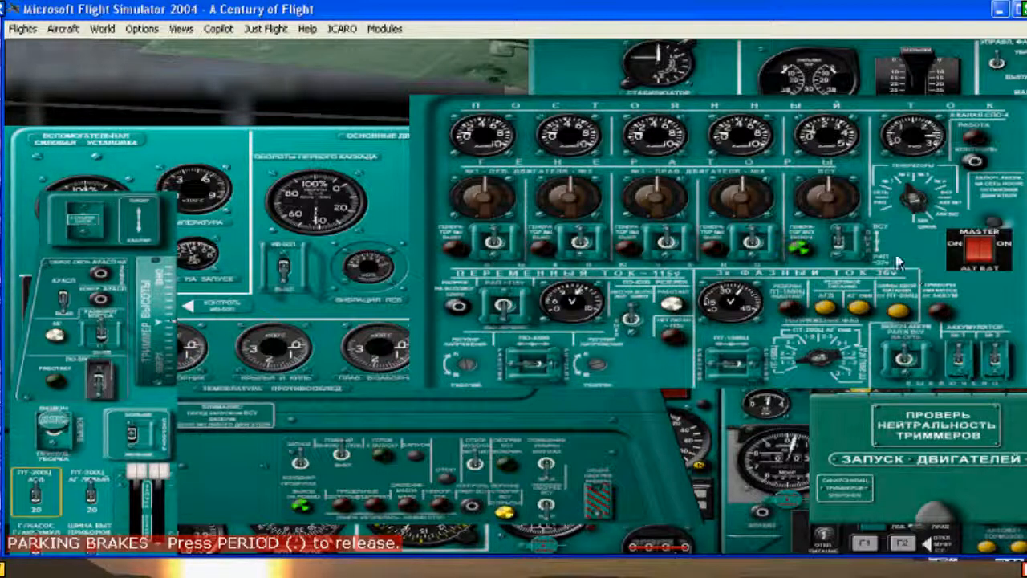
- Take the APU generator off the electrical system and move the trimmer panel aside
click(838, 248)
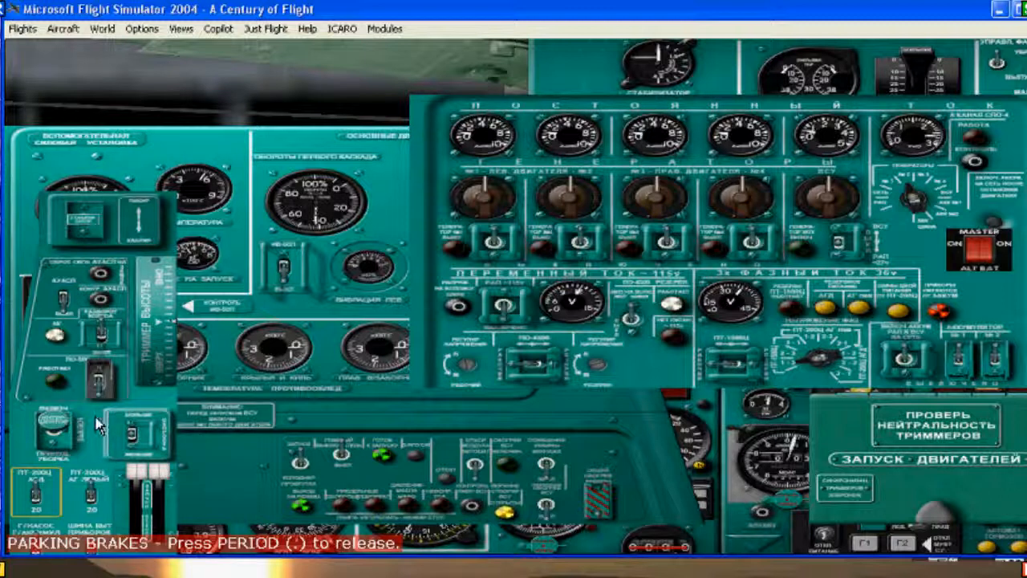
drag(96, 423, 47, 517)
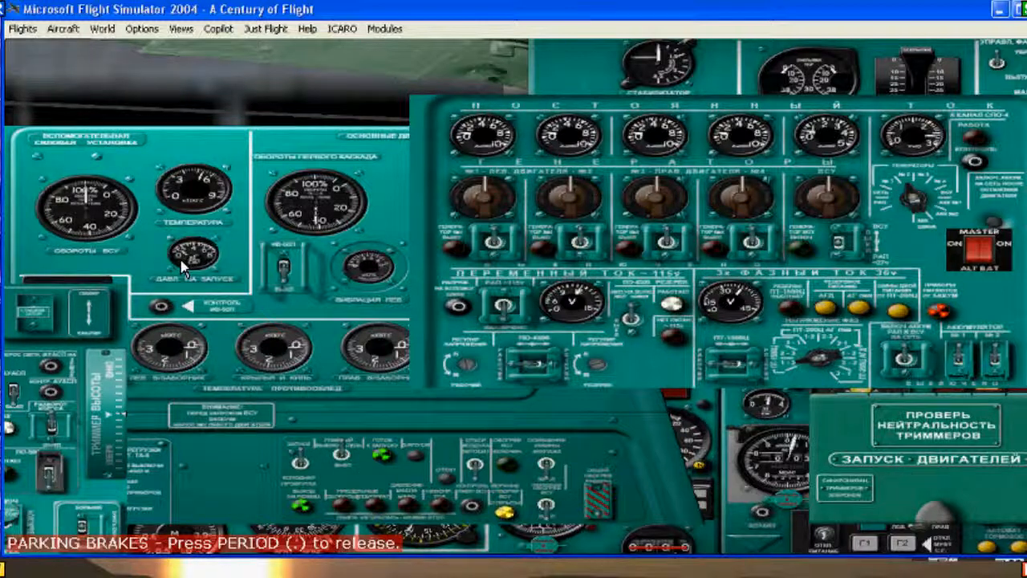
- Shut down the APU and return to the forward cockpit (Shift+4)
click(446, 482)
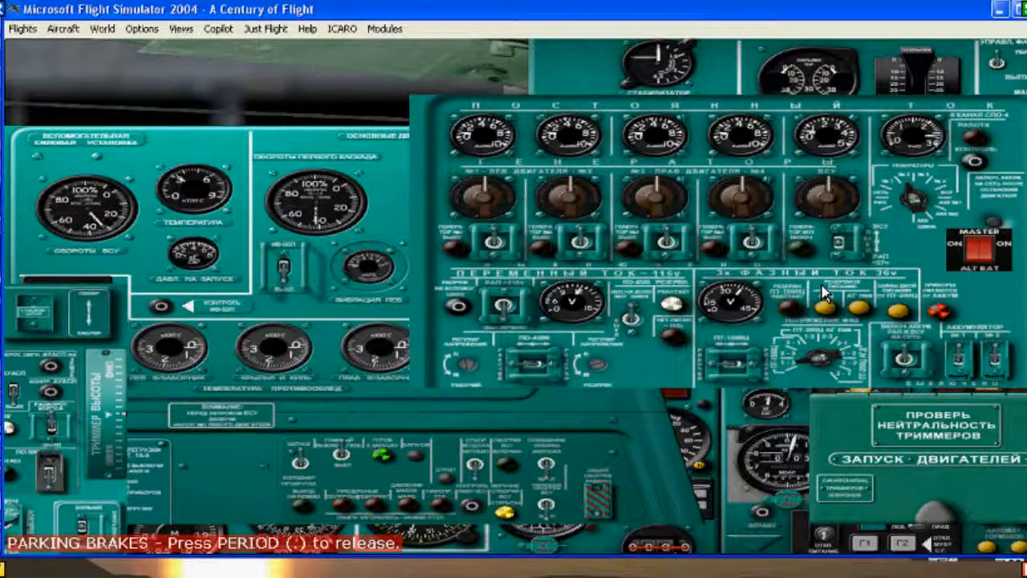
key(shift+4)
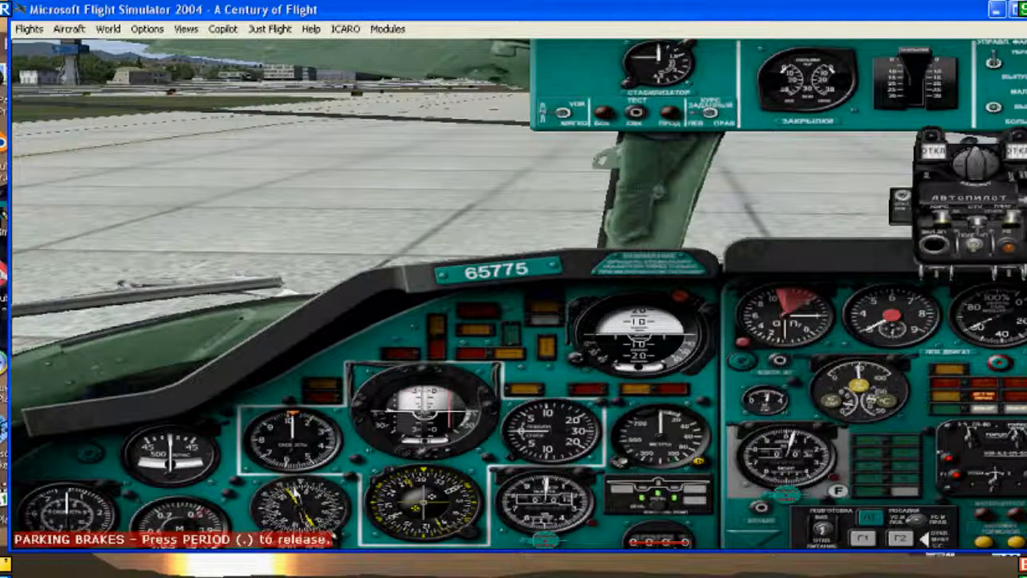
key(period)
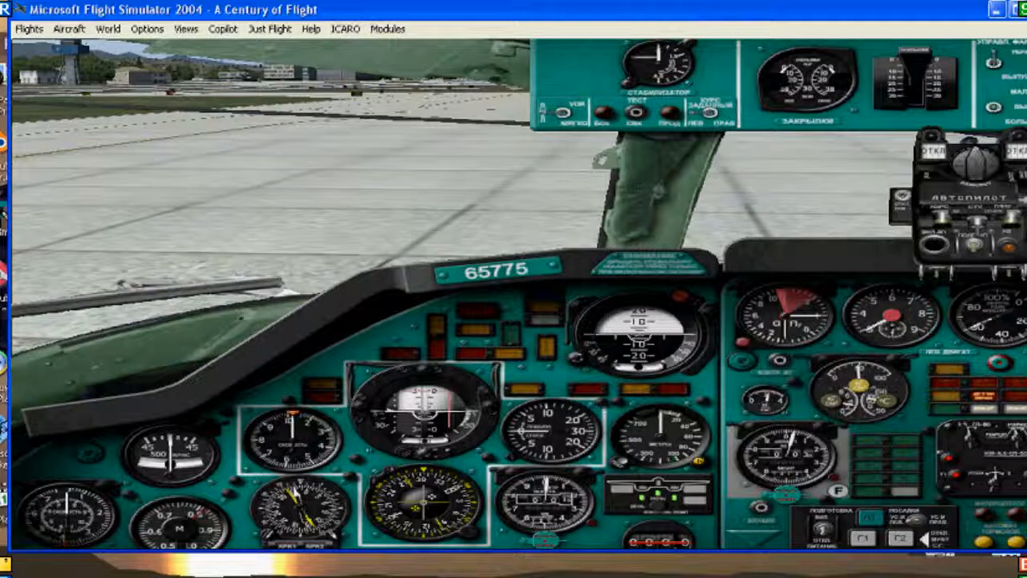
key(ctrl+period)
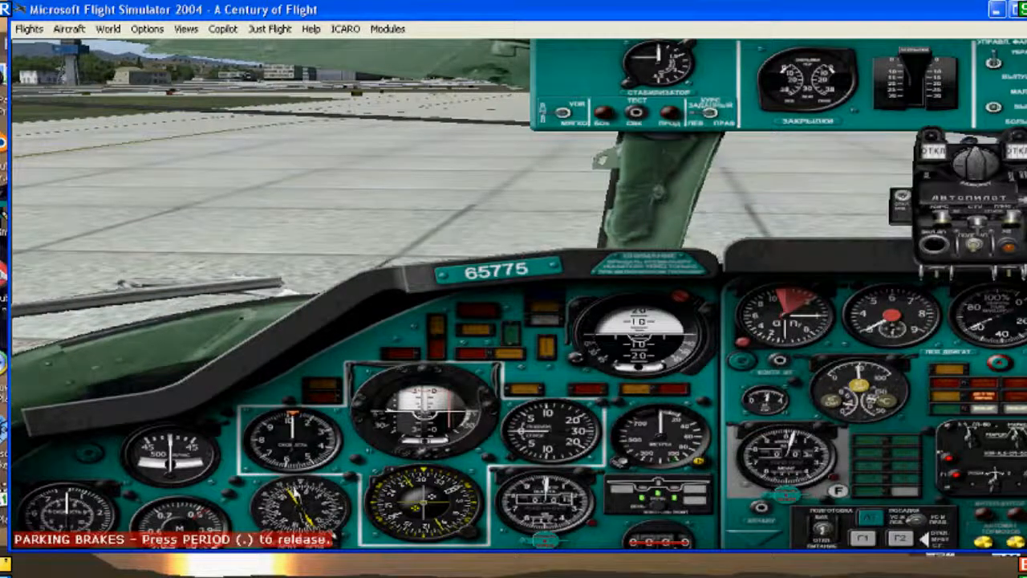
key(period)
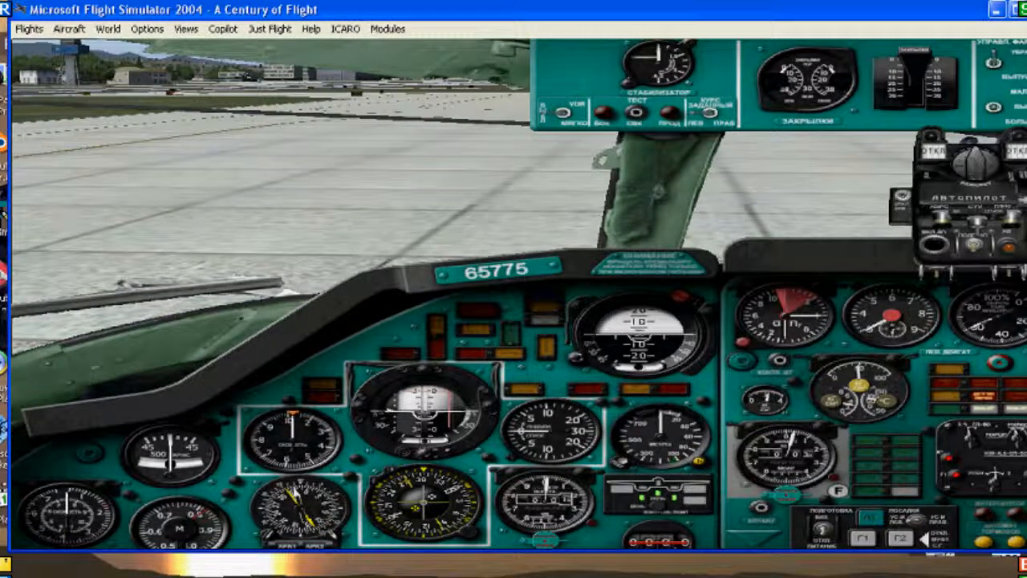
key(ctrl+period)
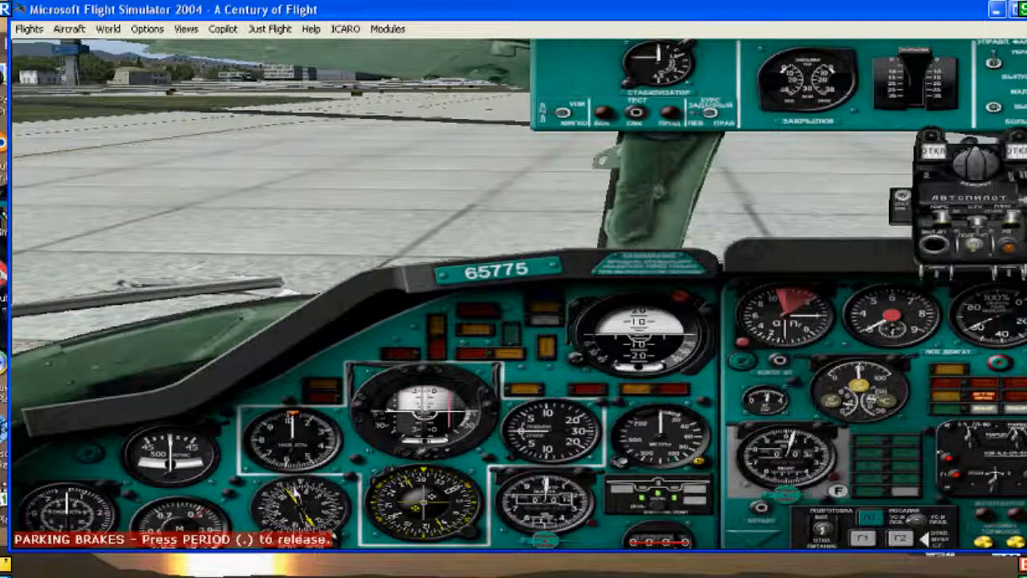